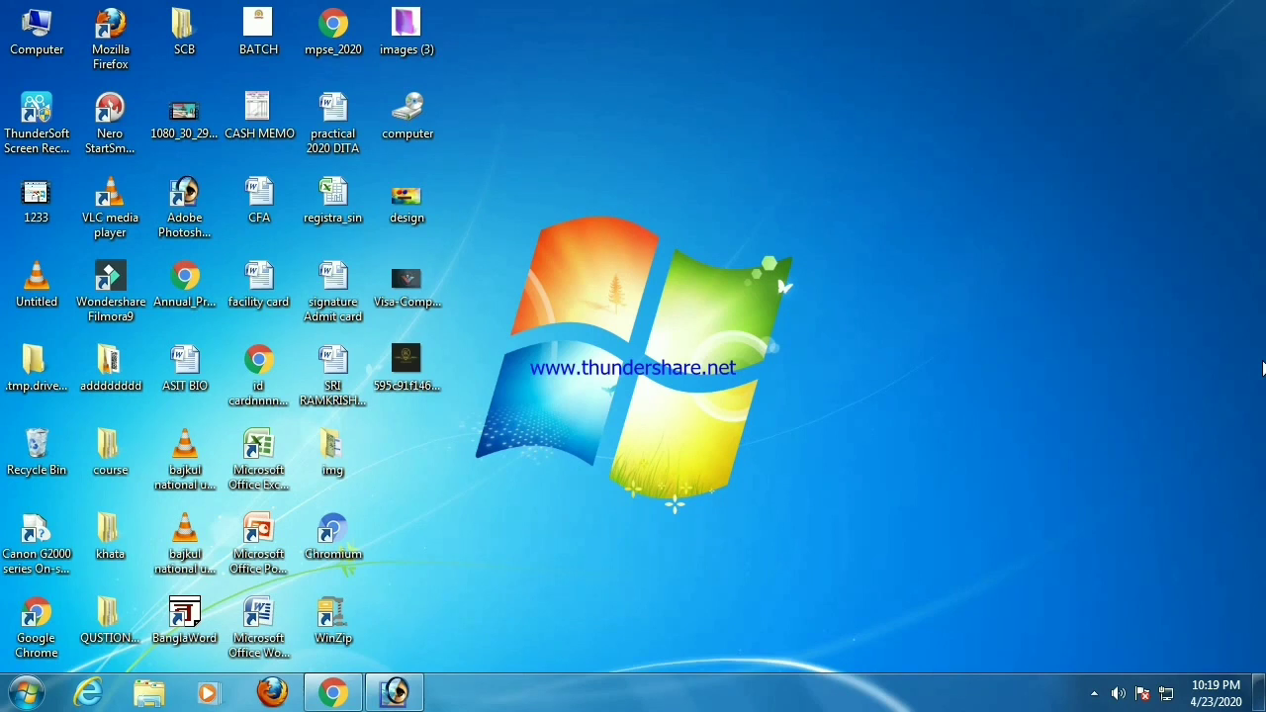
Set the taskbar location on screen to Top in the taskbar properties and confirm
right_click(708, 698)
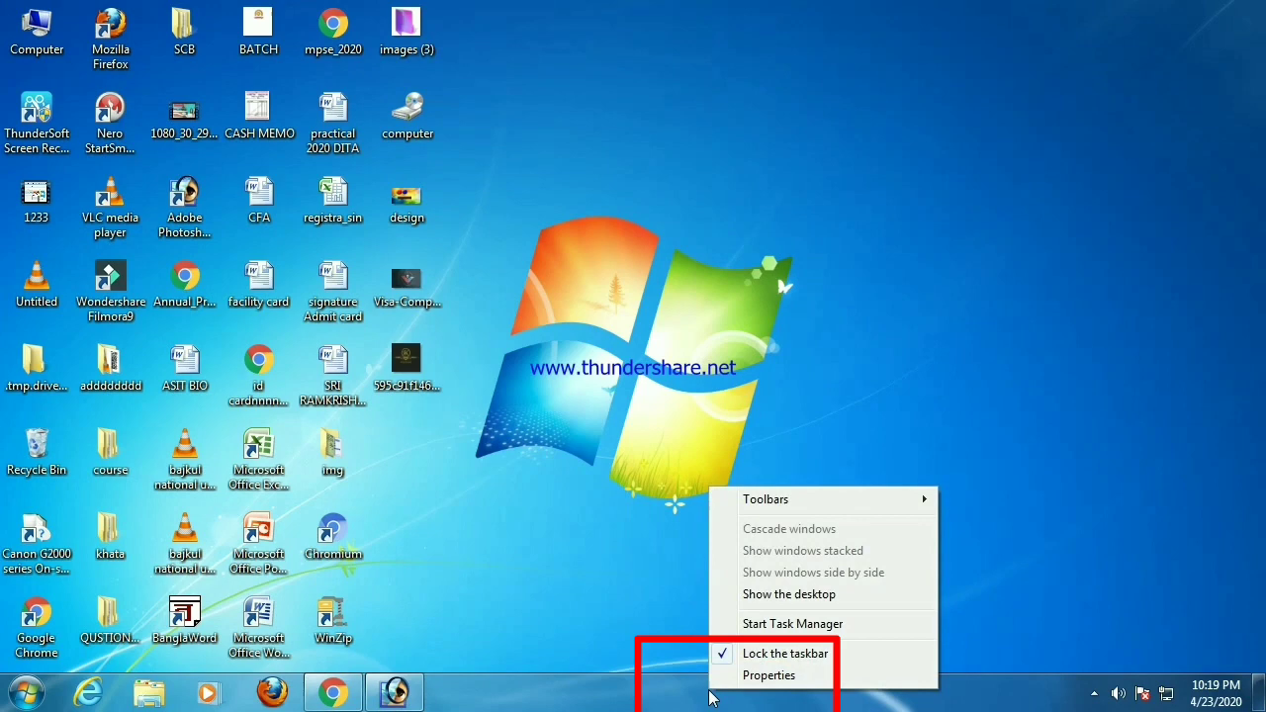
left_click(775, 680)
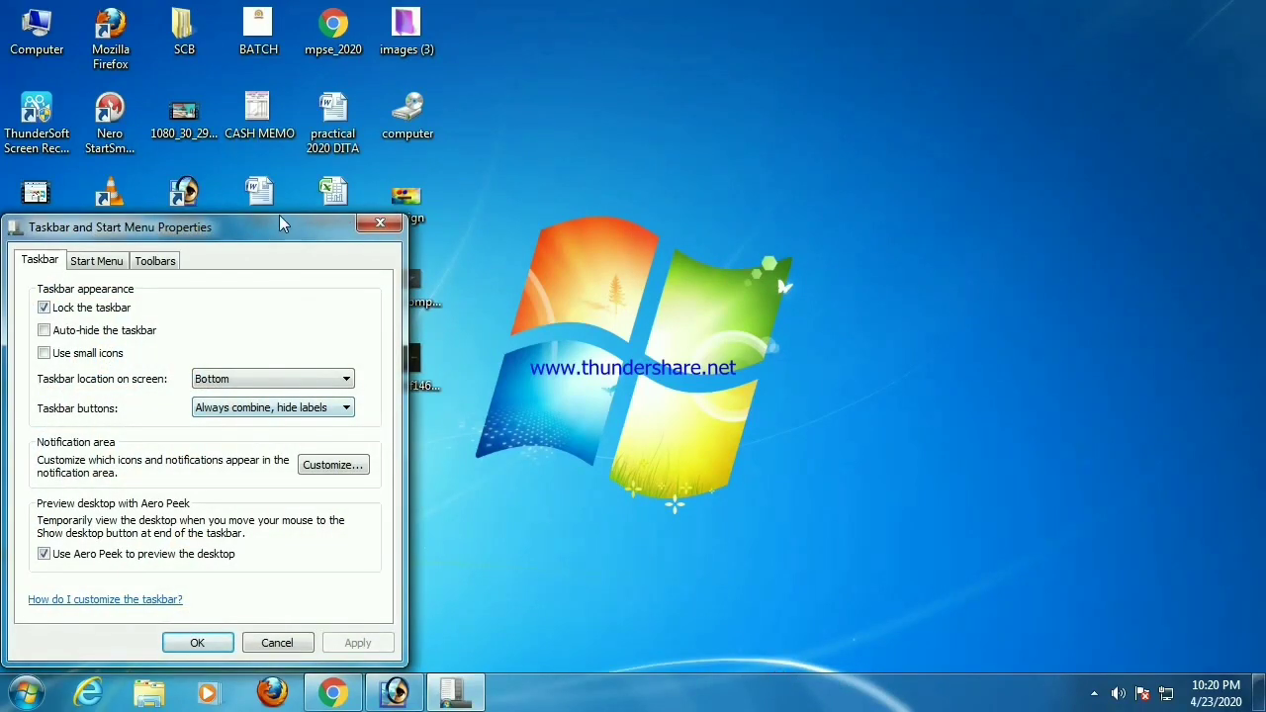
mouse_move(279, 225)
left_mouse_down()
mouse_move(399, 215)
mouse_move(829, 108)
left_mouse_up()
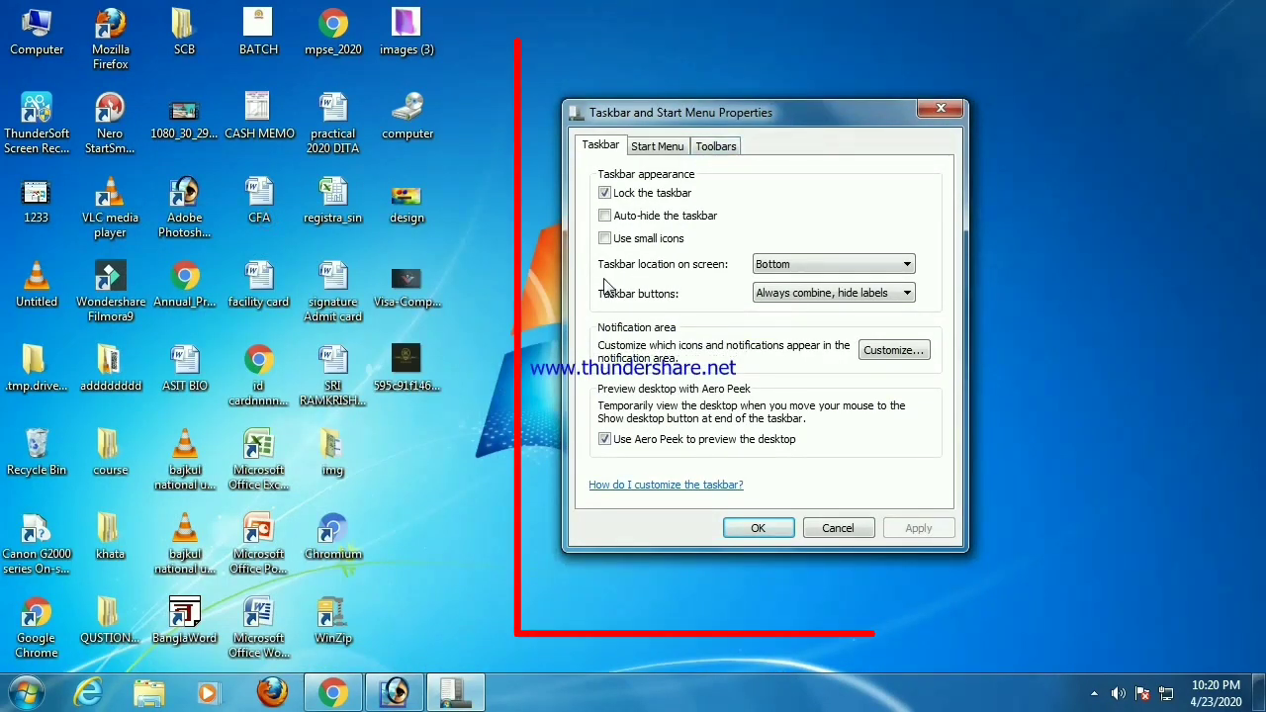
left_click(908, 266)
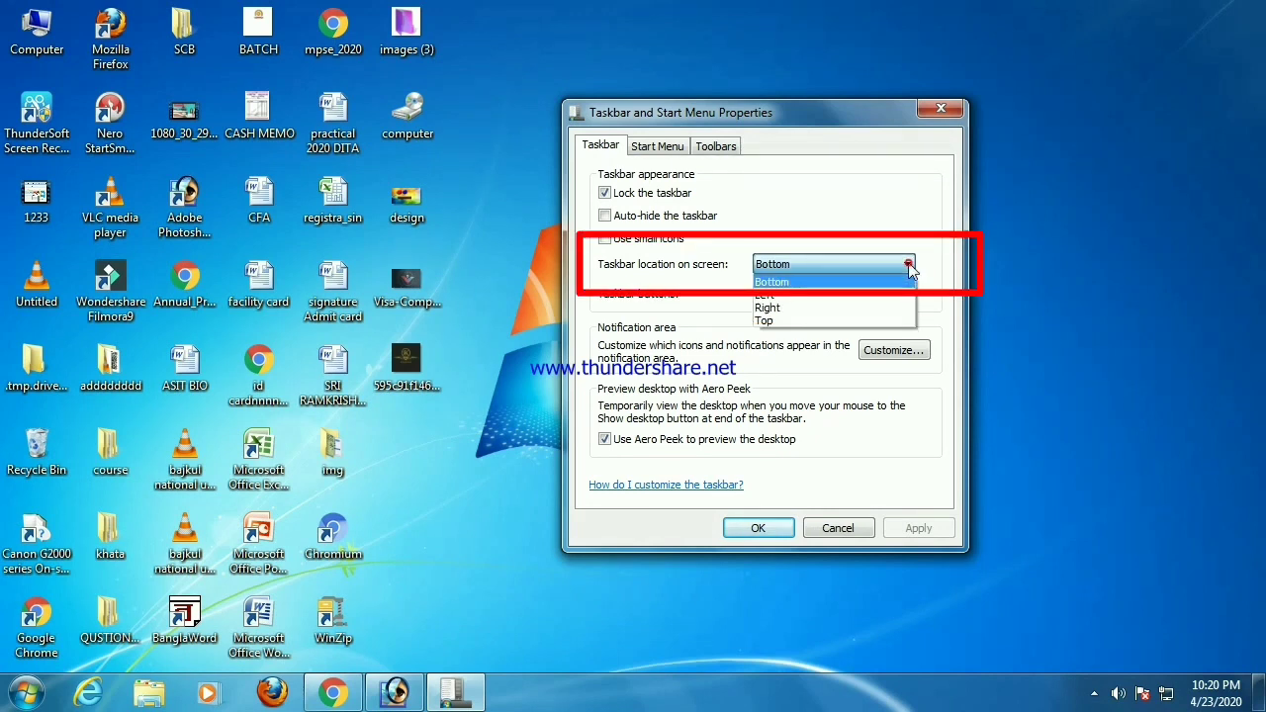
left_click(778, 320)
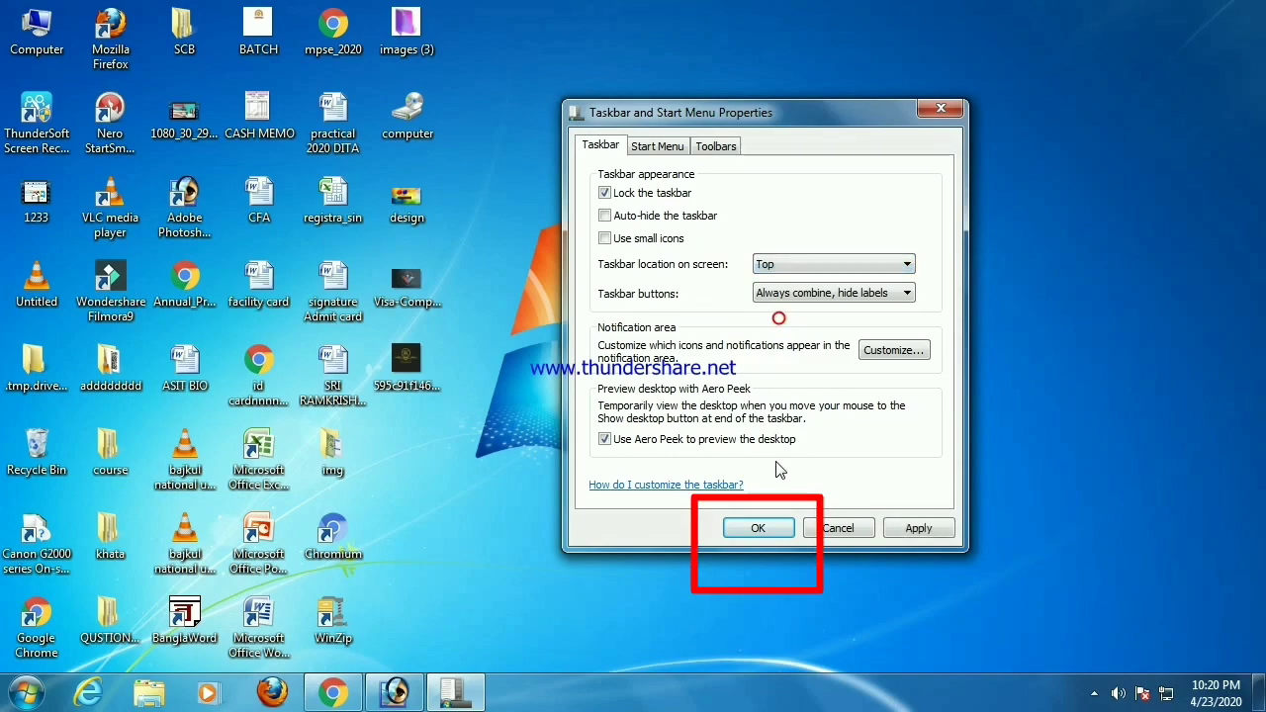
left_click(766, 527)
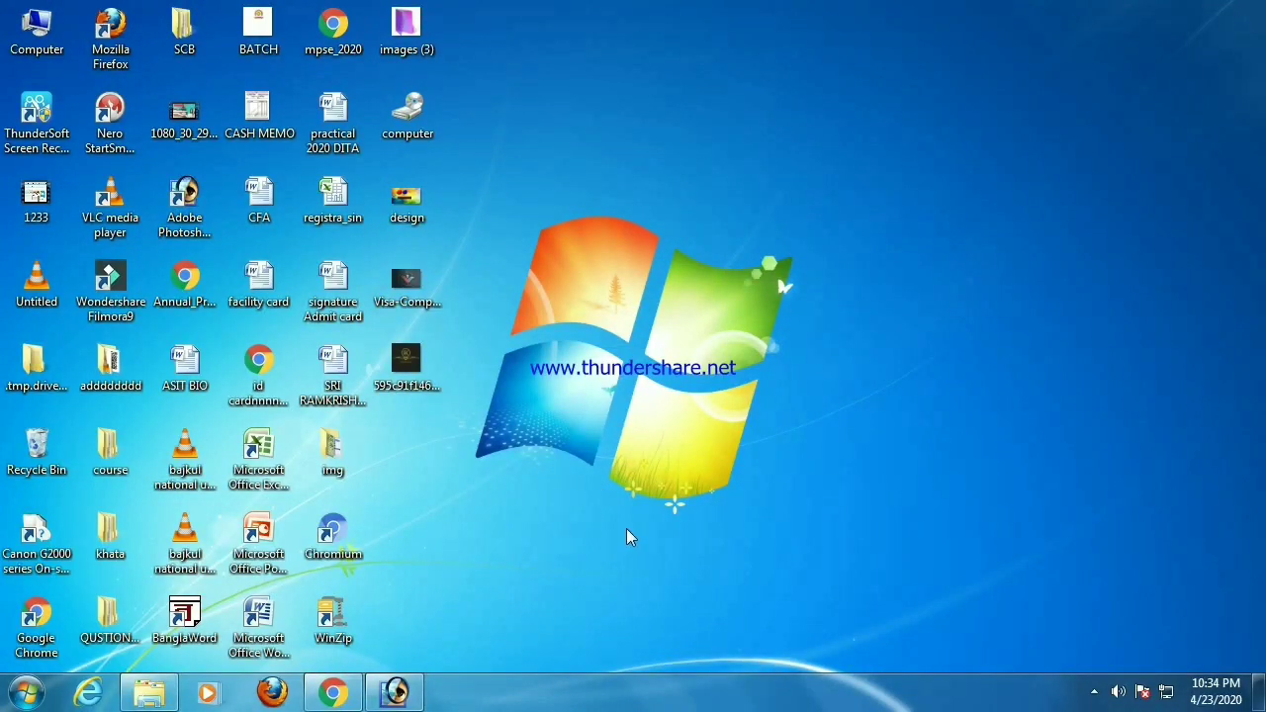
Turn on auto-hide for the taskbar in its properties and confirm
right_click(629, 692)
left_click(686, 677)
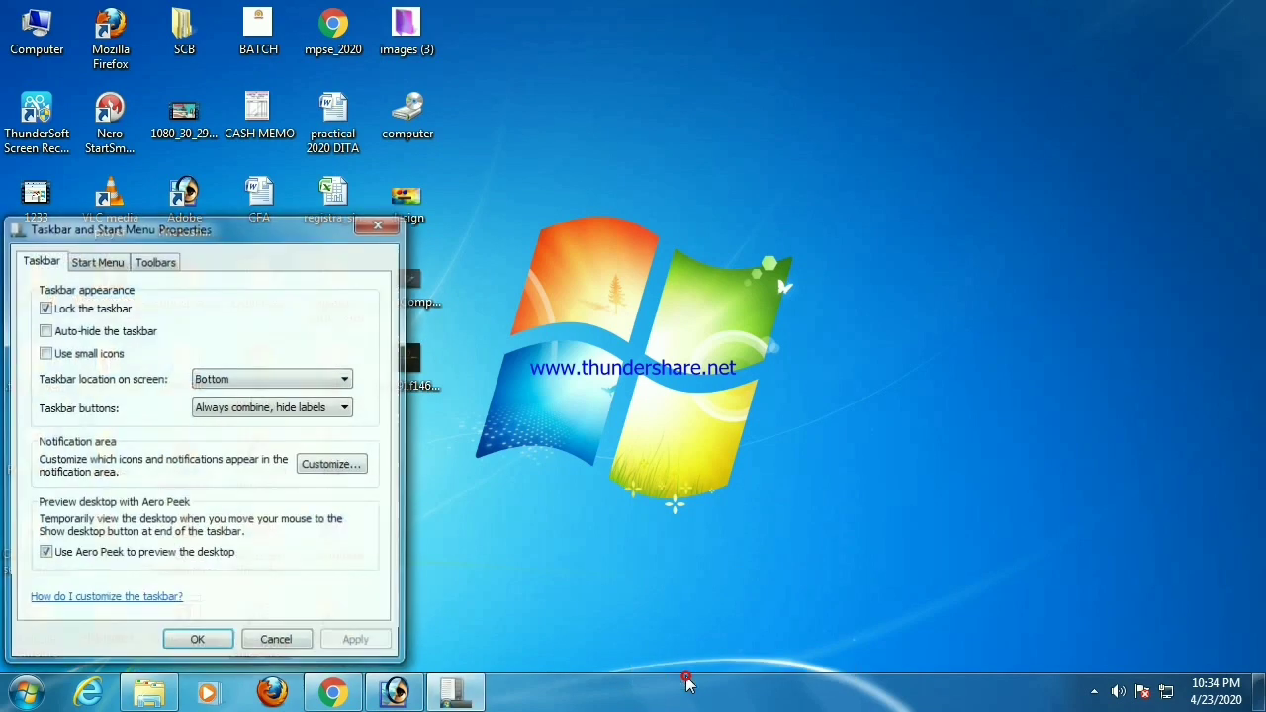
left_click(45, 331)
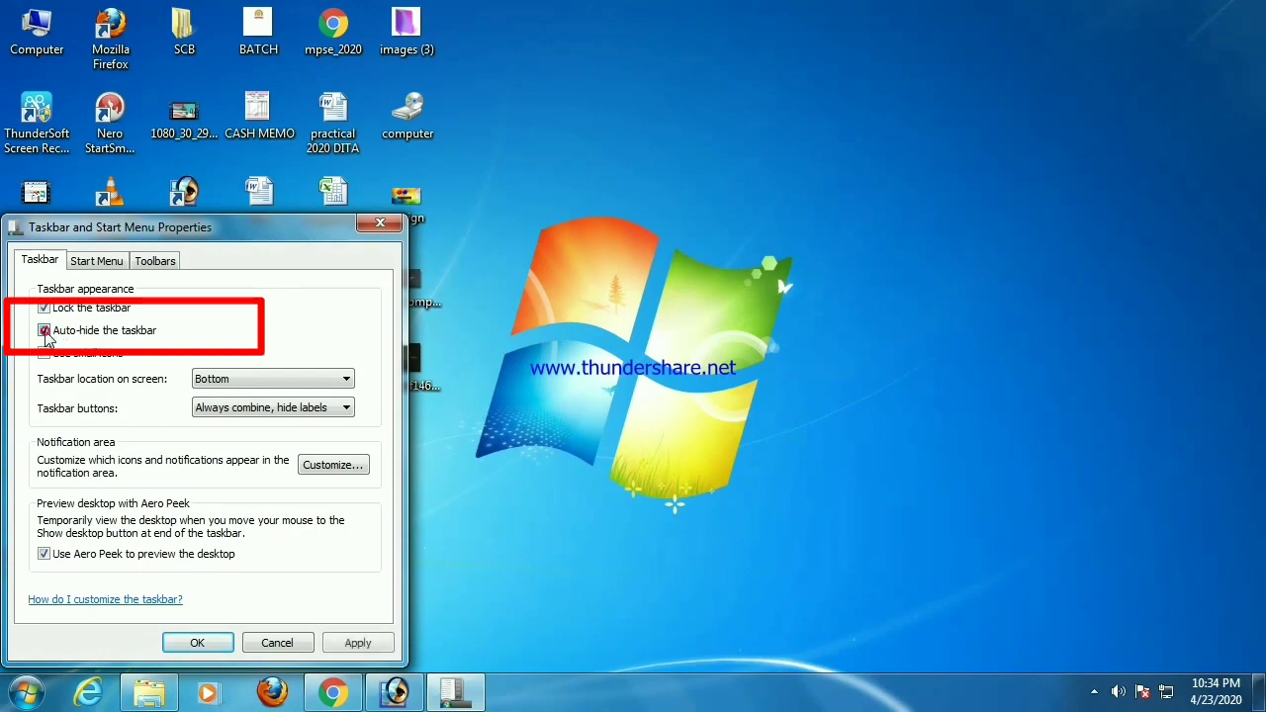
left_click(198, 641)
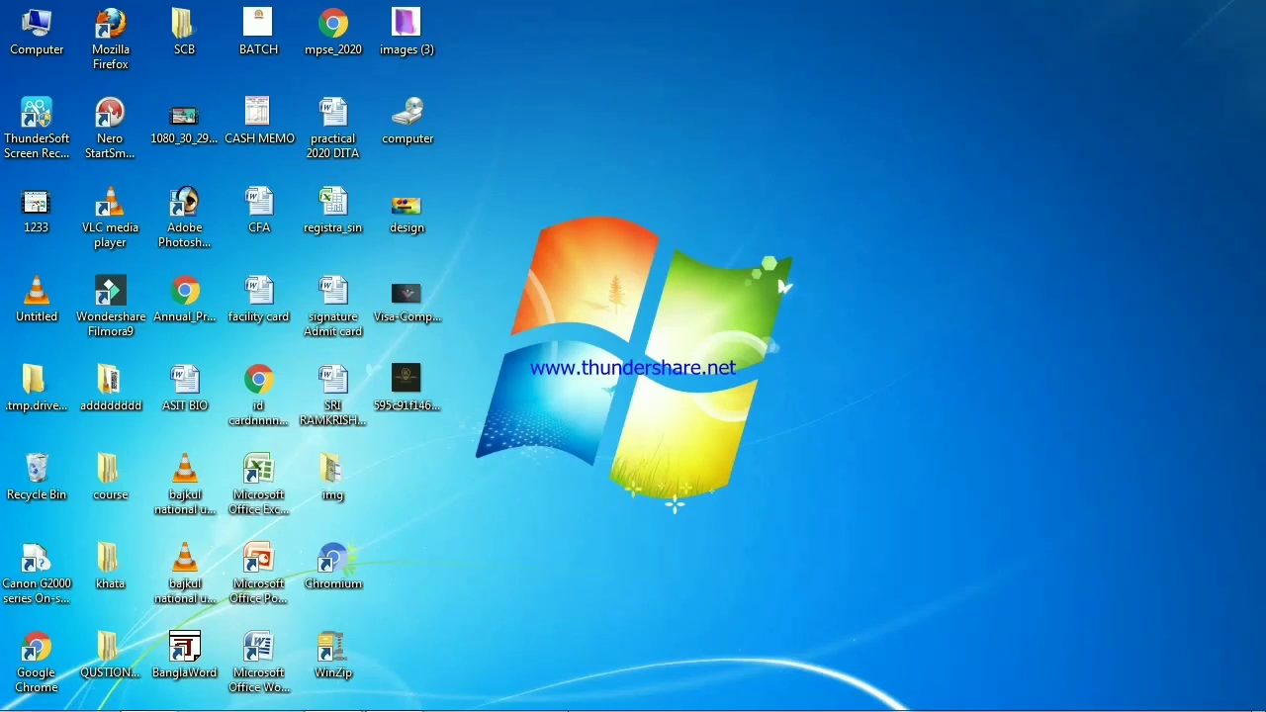
Turn off auto-hide for the taskbar, apply the change and close its properties
mouse_move(578, 707)
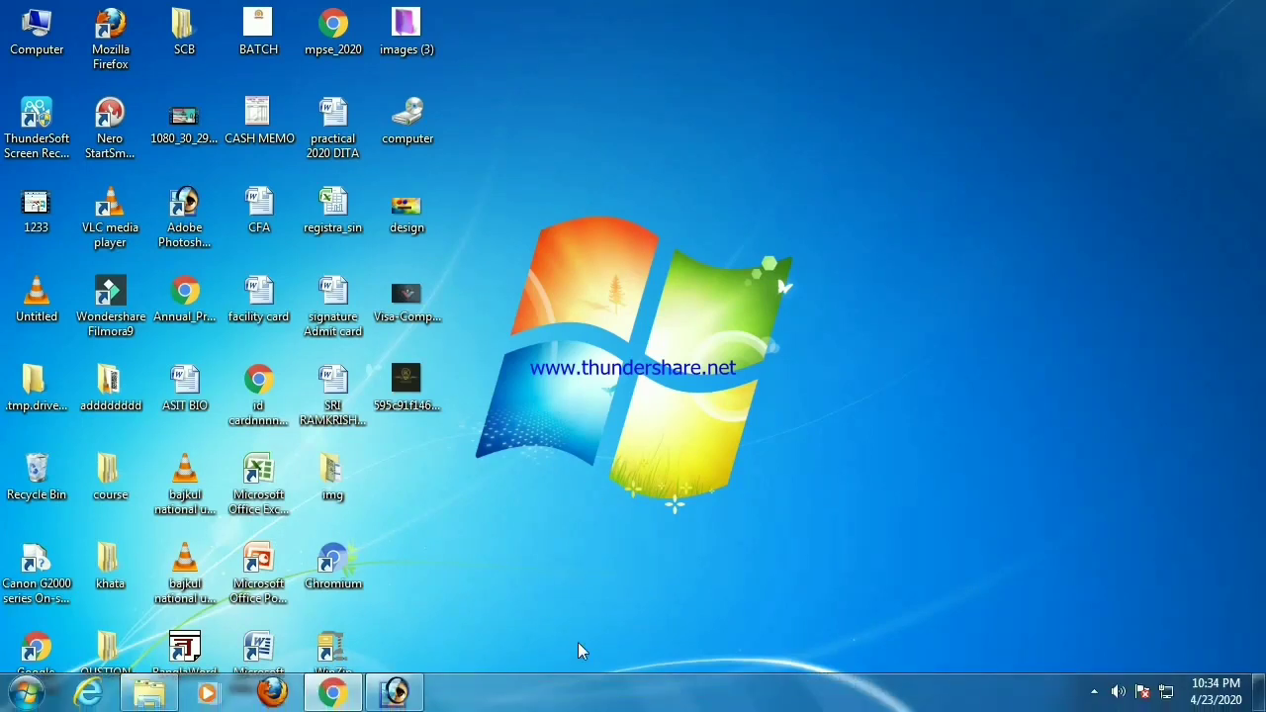
right_click(584, 695)
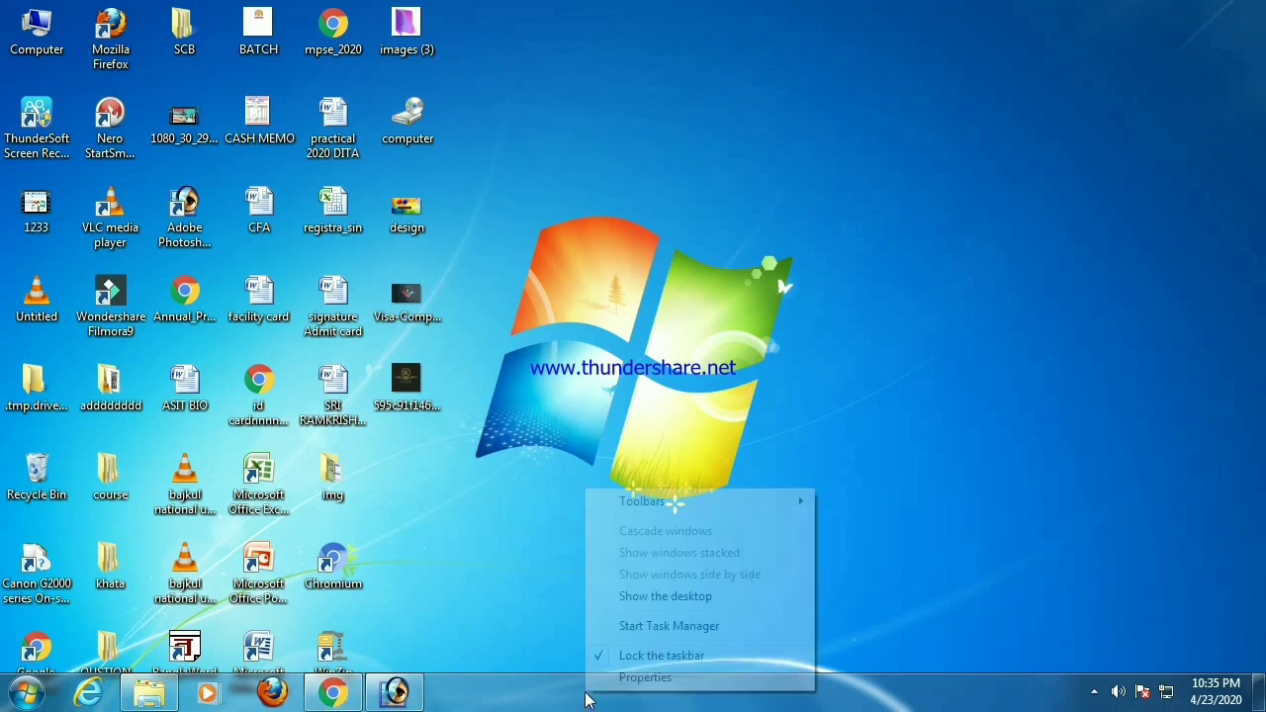
left_click(640, 679)
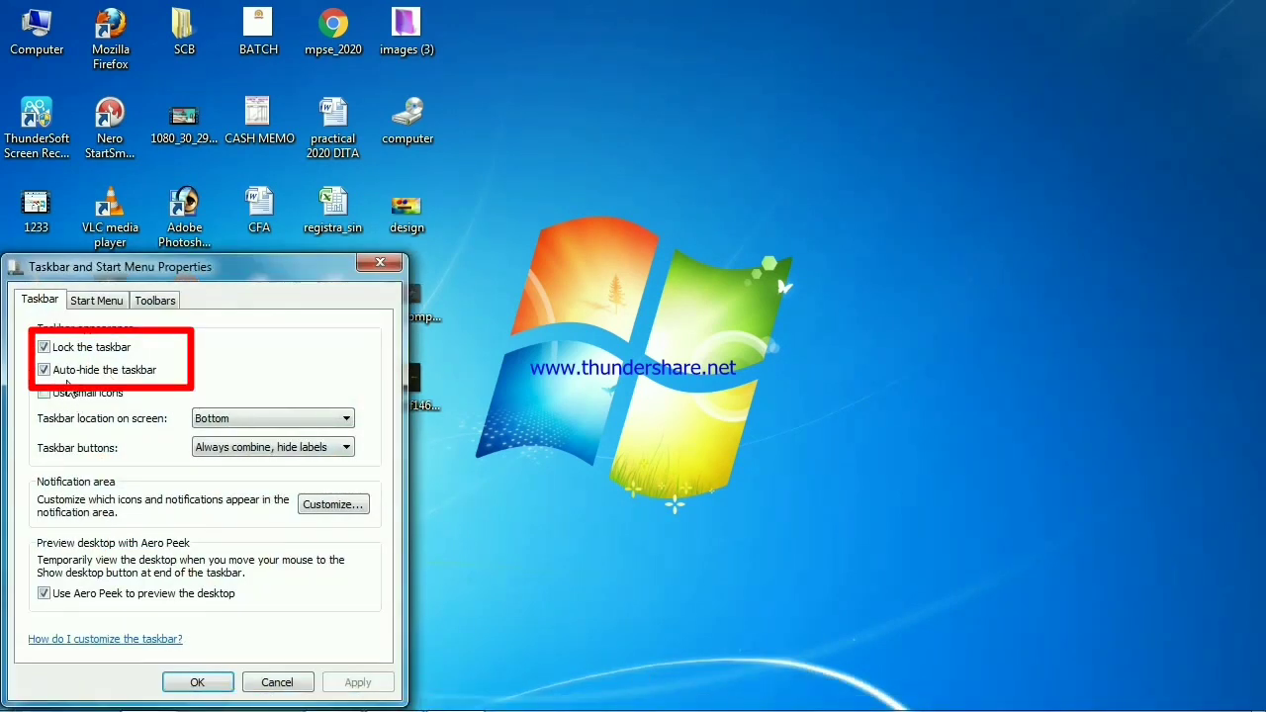
left_click(44, 371)
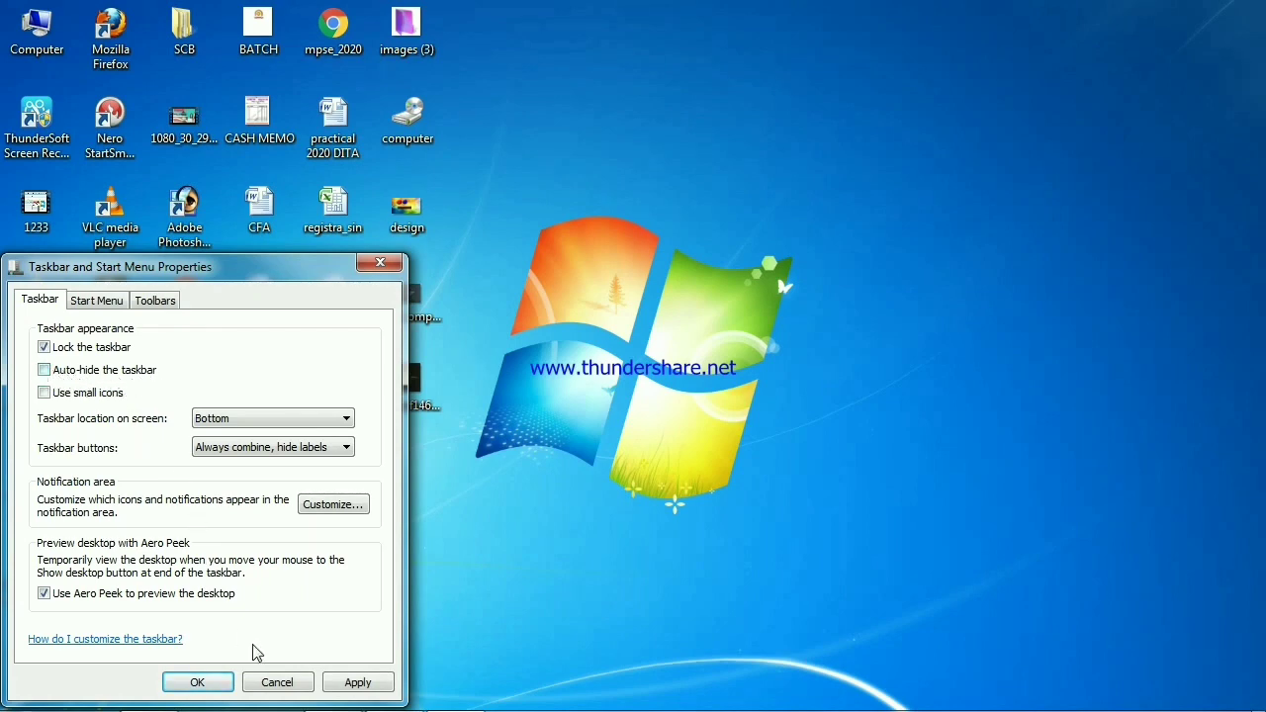
left_click(361, 683)
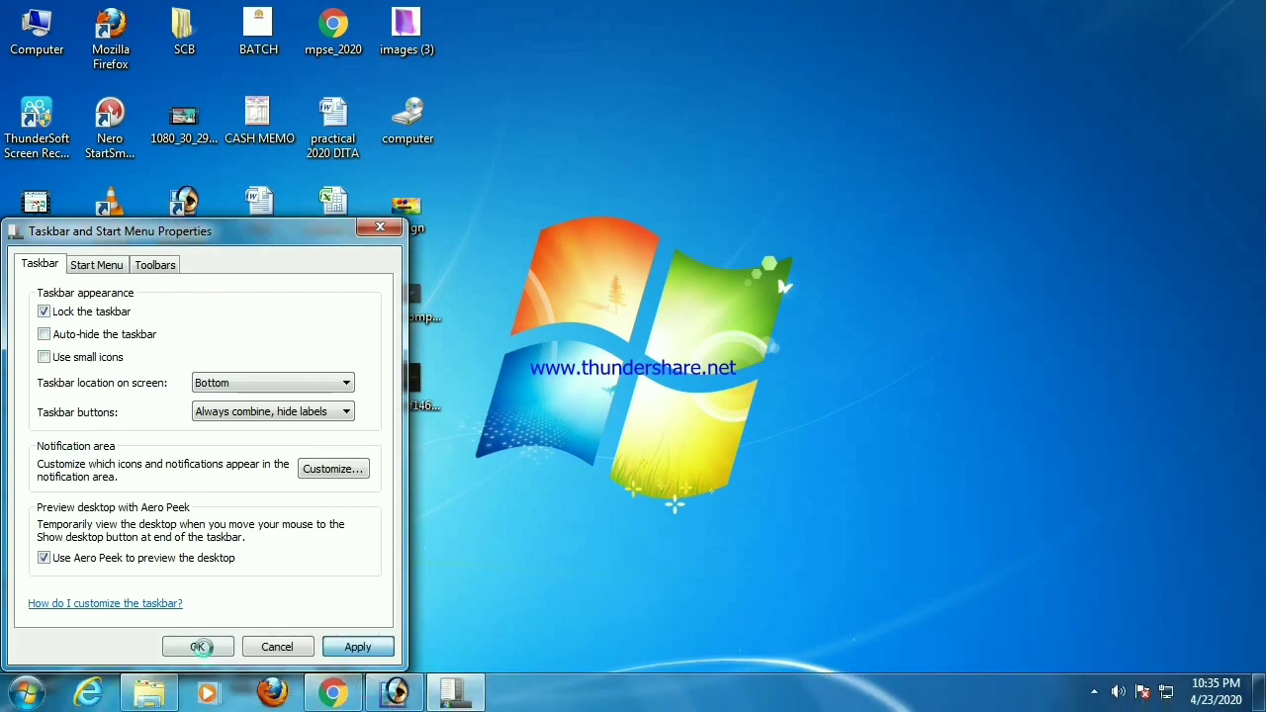
left_click(203, 650)
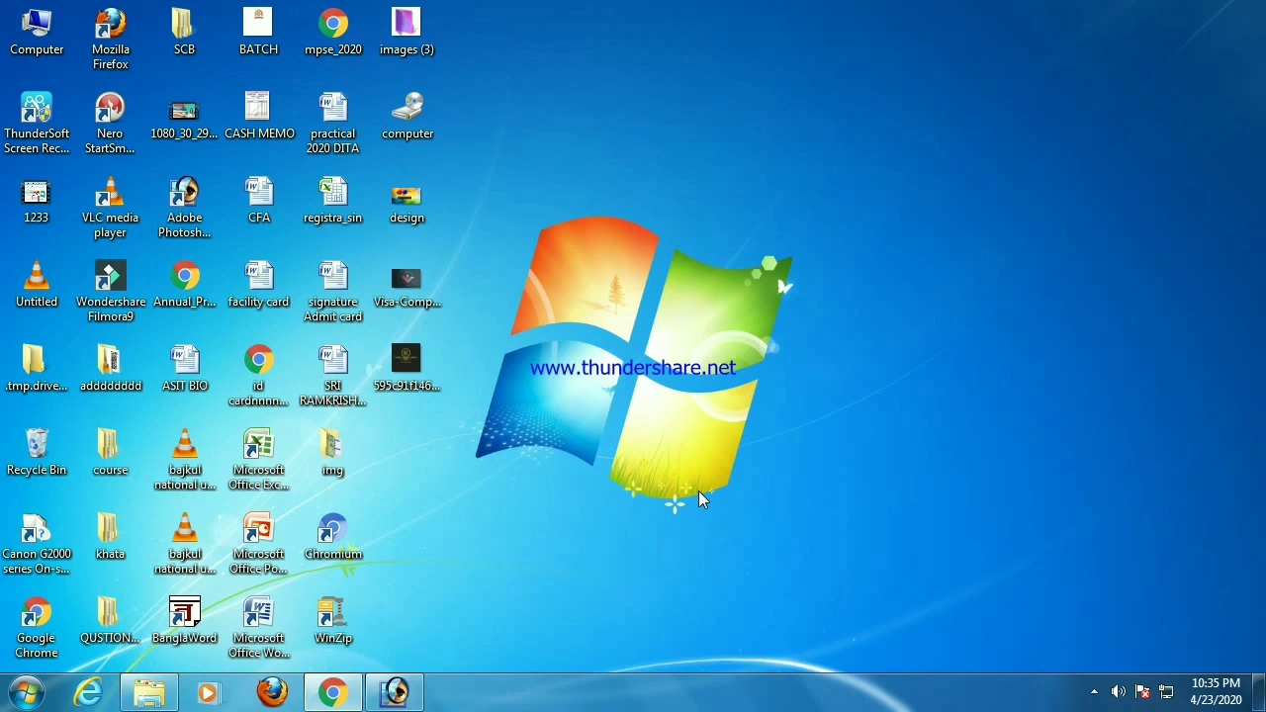
Open the system date and time settings and choose April 24, 2020 as the date
left_click_drag(940, 414, 1167, 616)
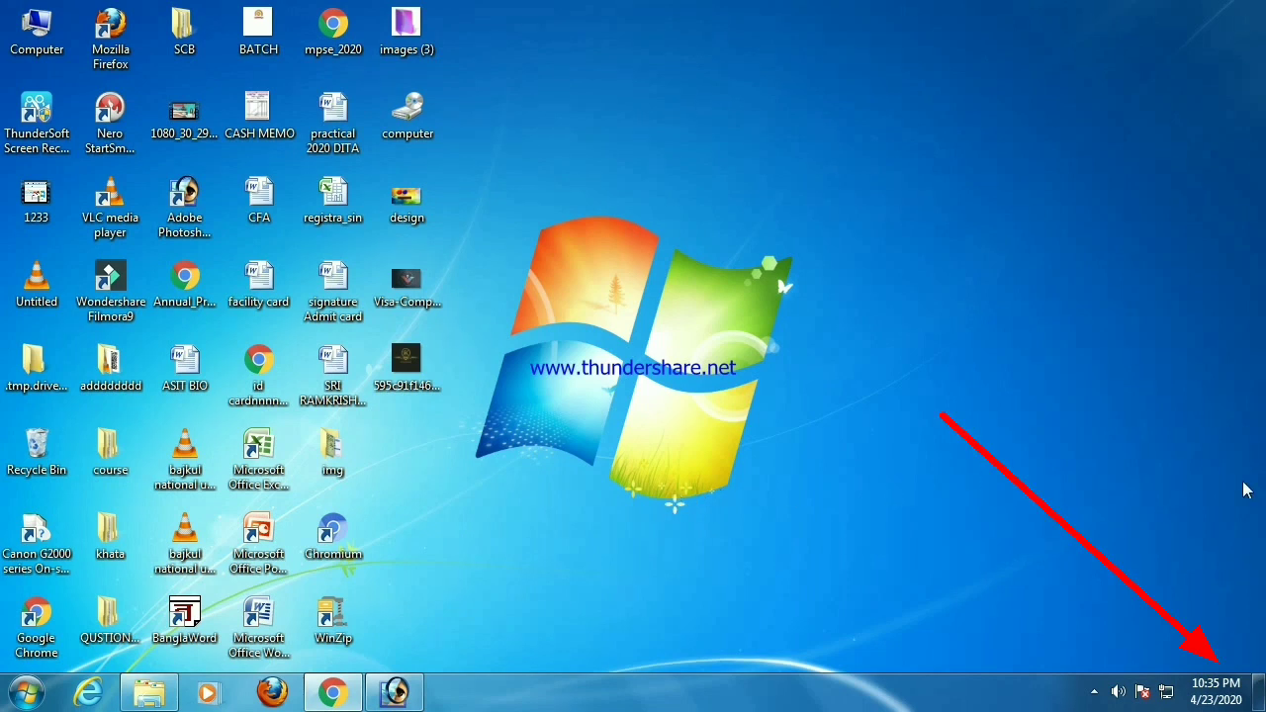
mouse_move(1197, 697)
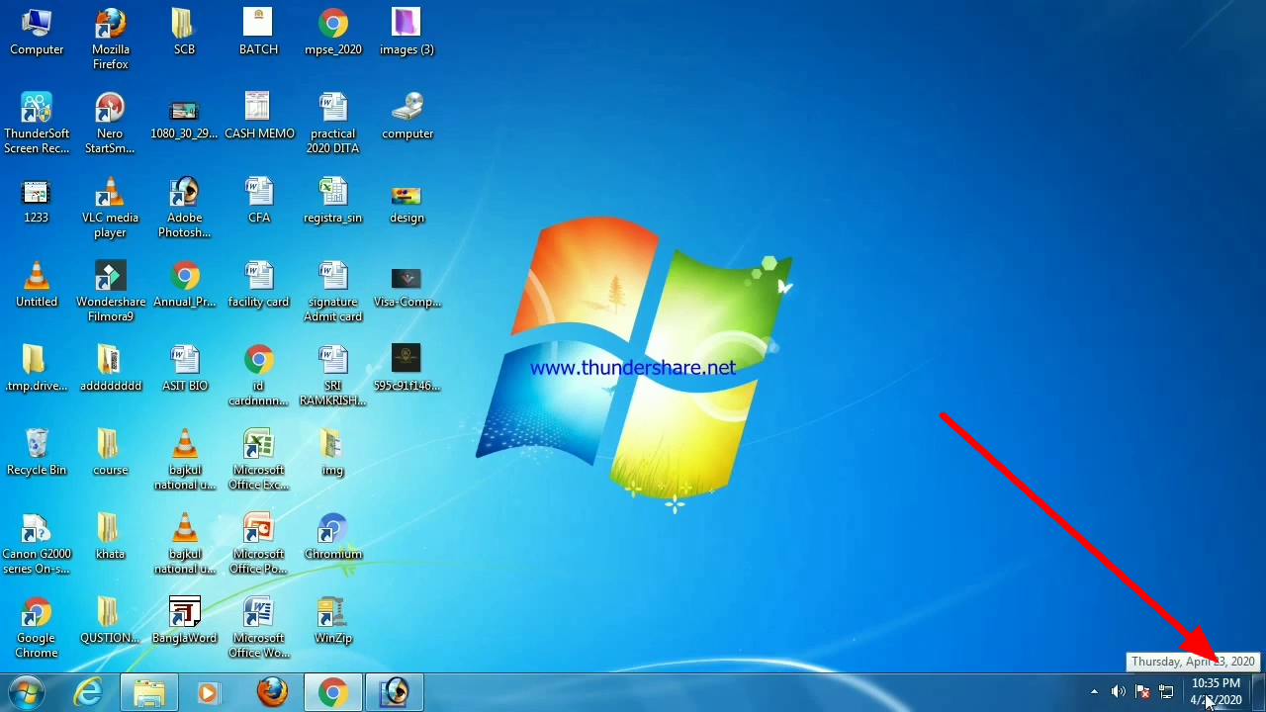
left_click(1224, 695)
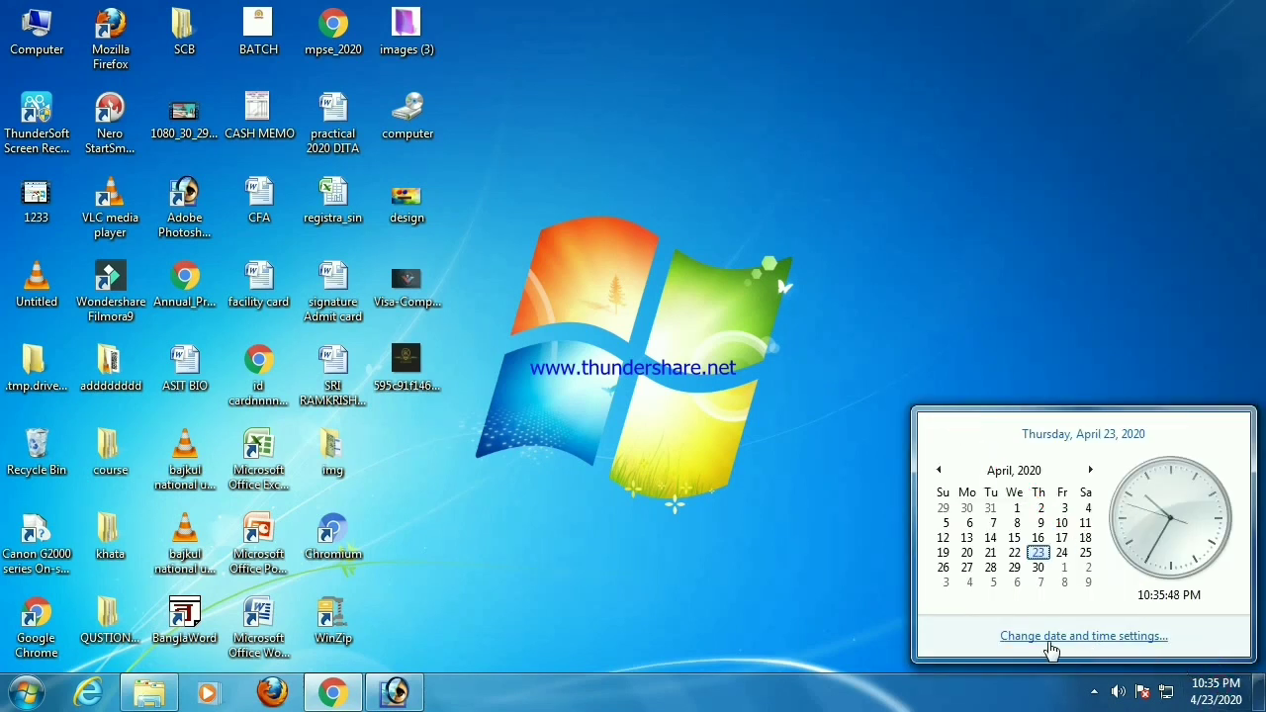
left_click(1116, 636)
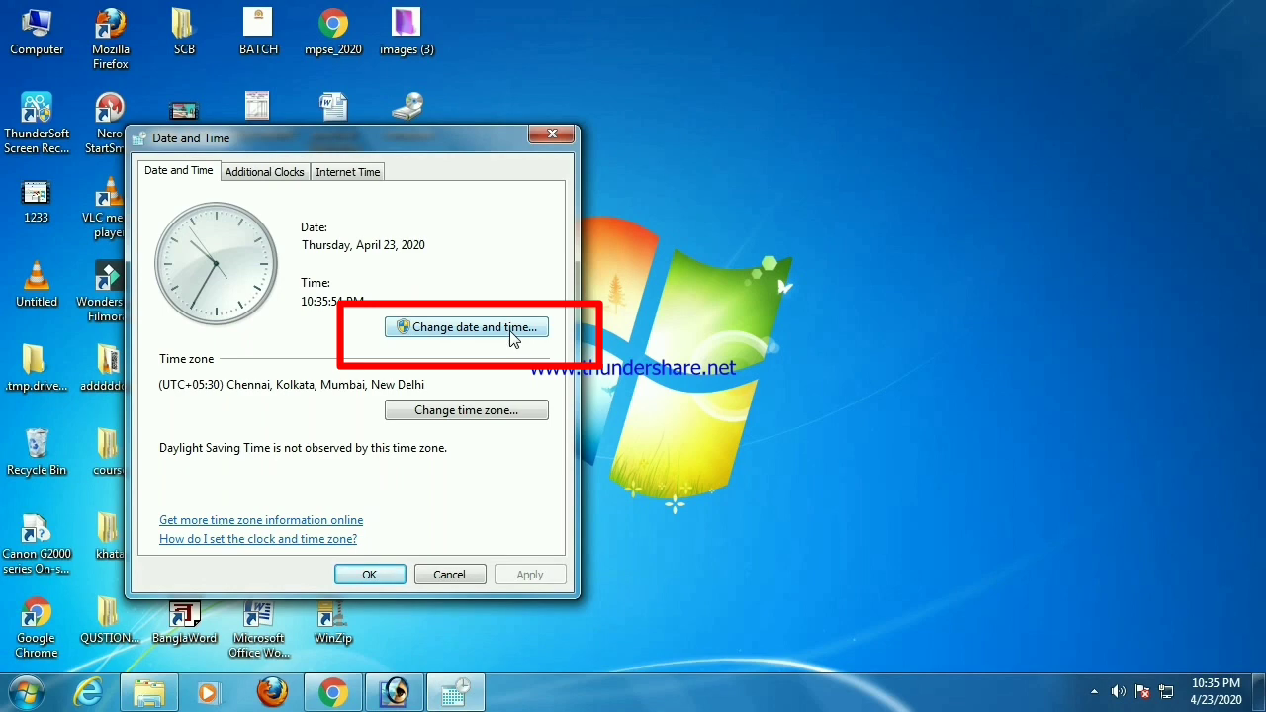
left_click(515, 336)
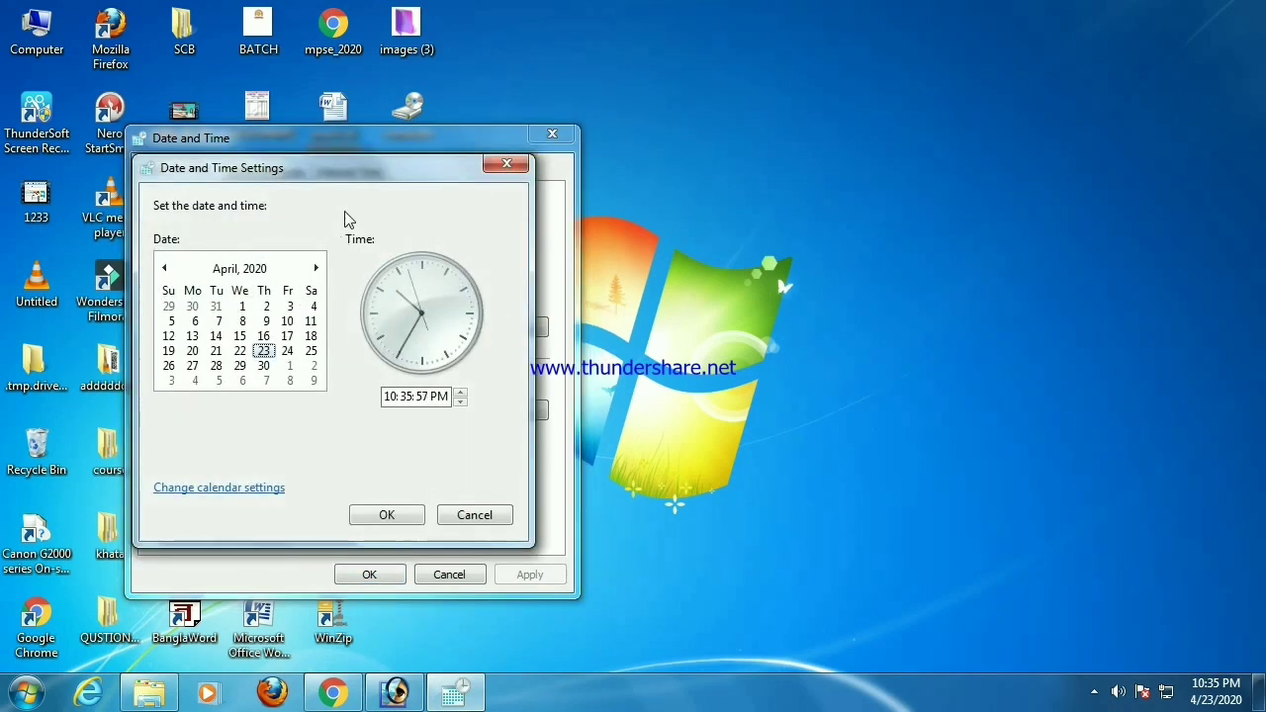
left_click_drag(344, 167, 837, 108)
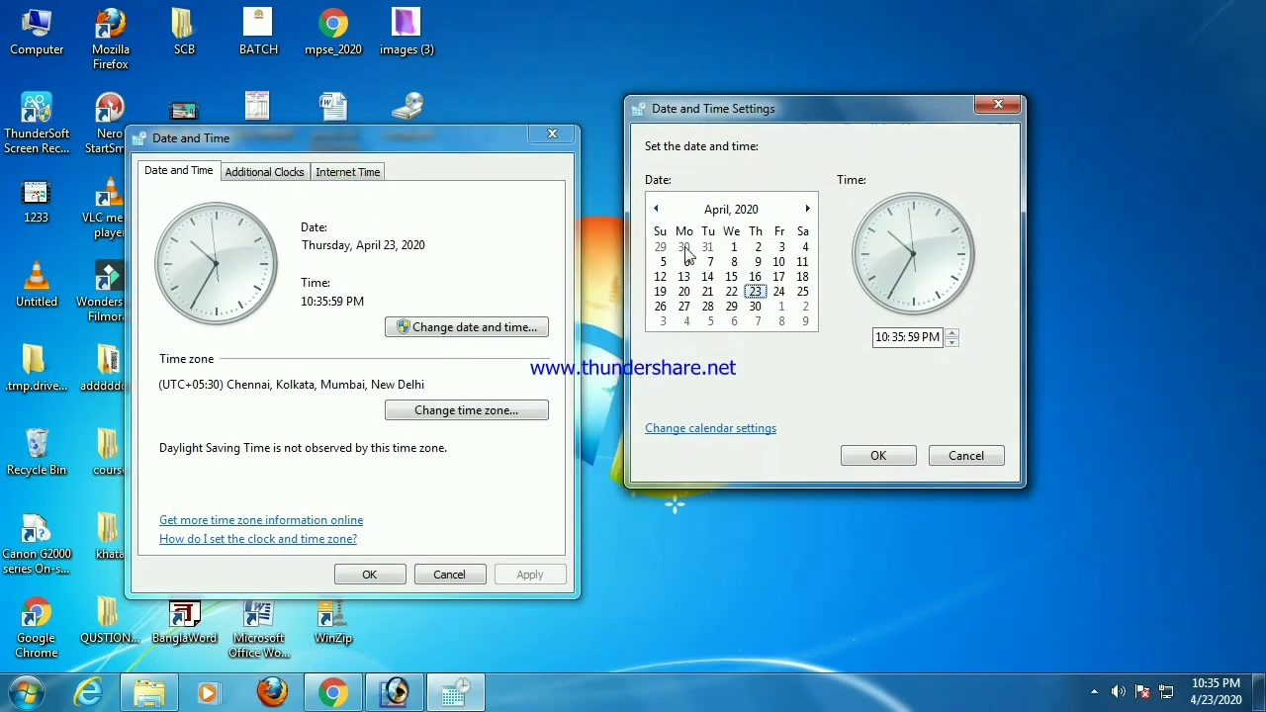
left_click(734, 209)
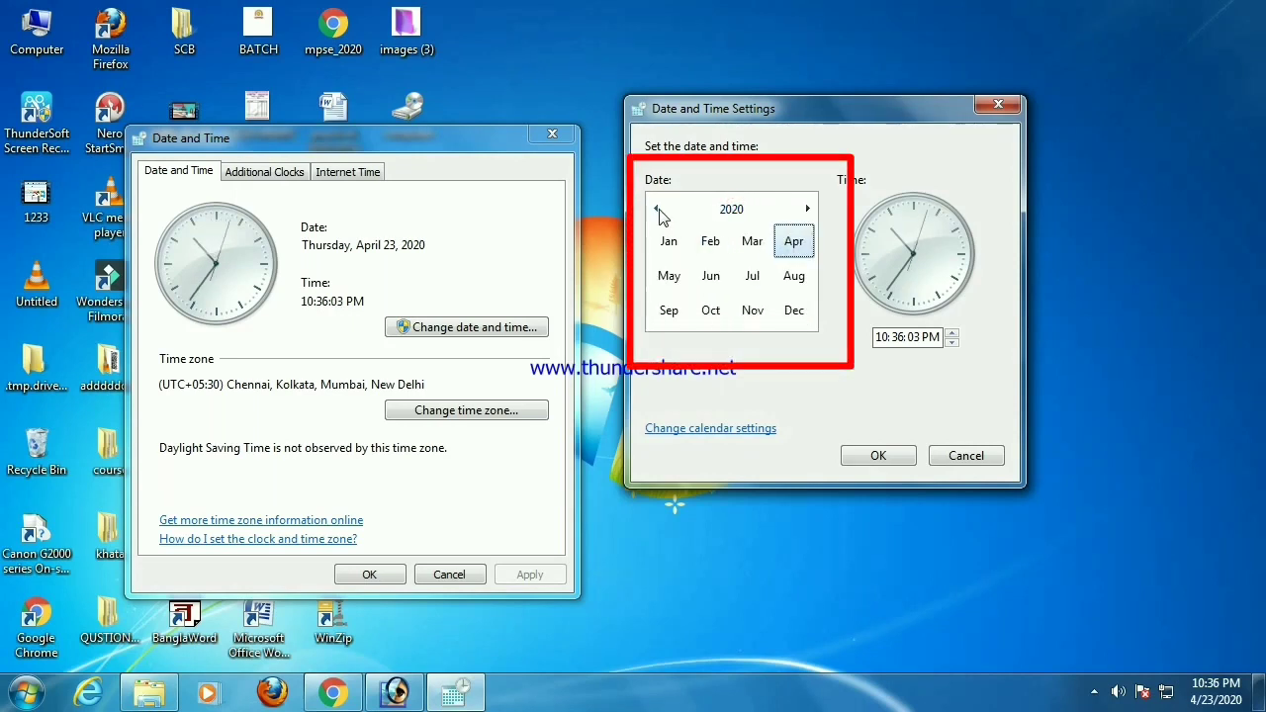
left_click(657, 209)
left_click(807, 209)
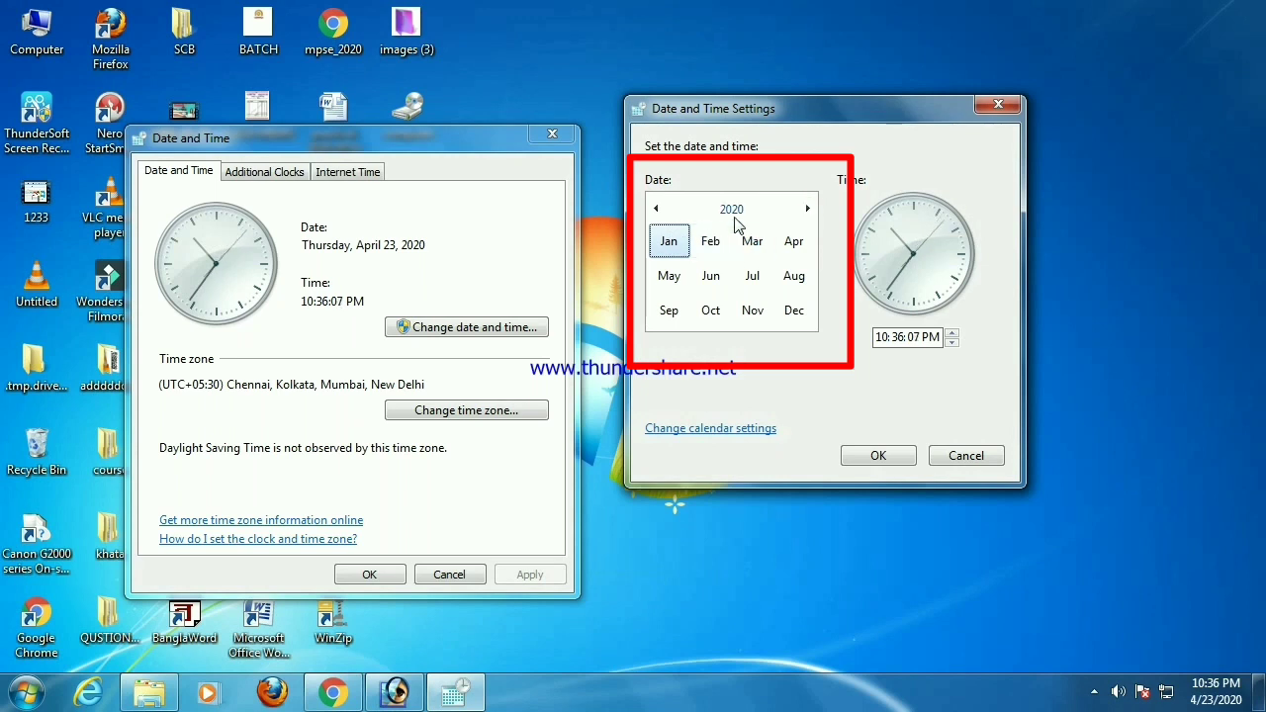
left_click(794, 243)
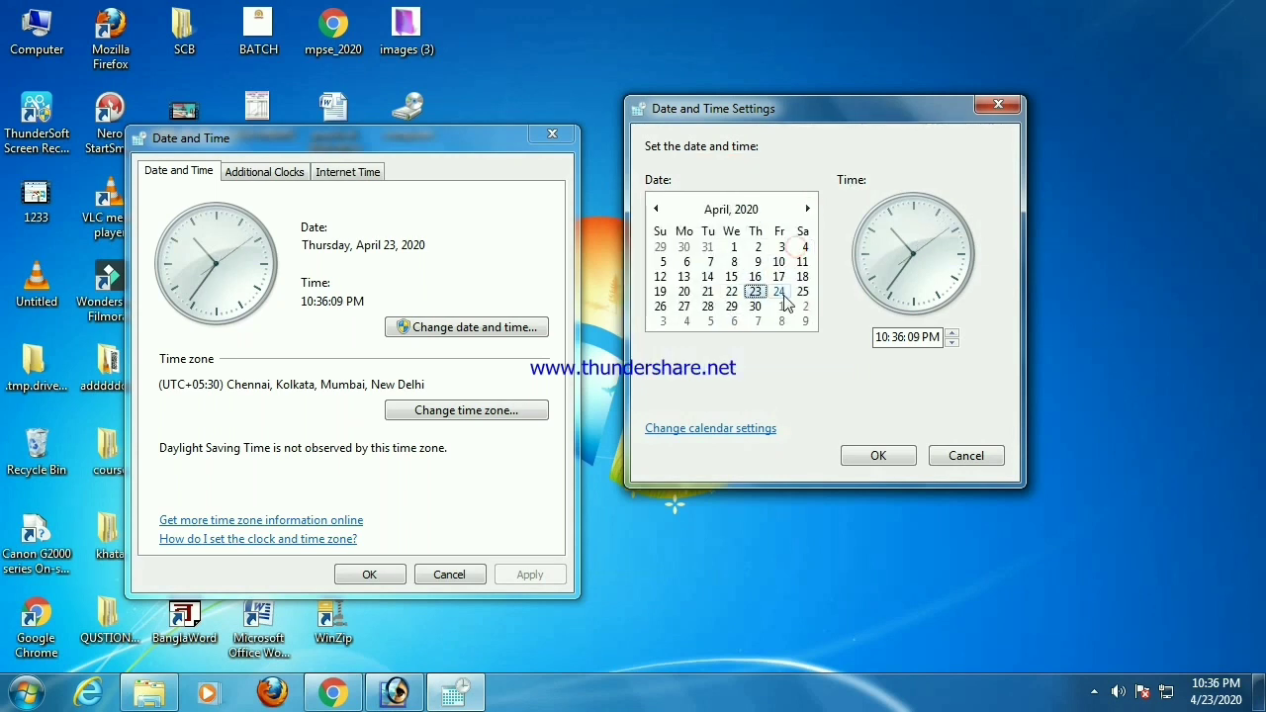
left_click(783, 295)
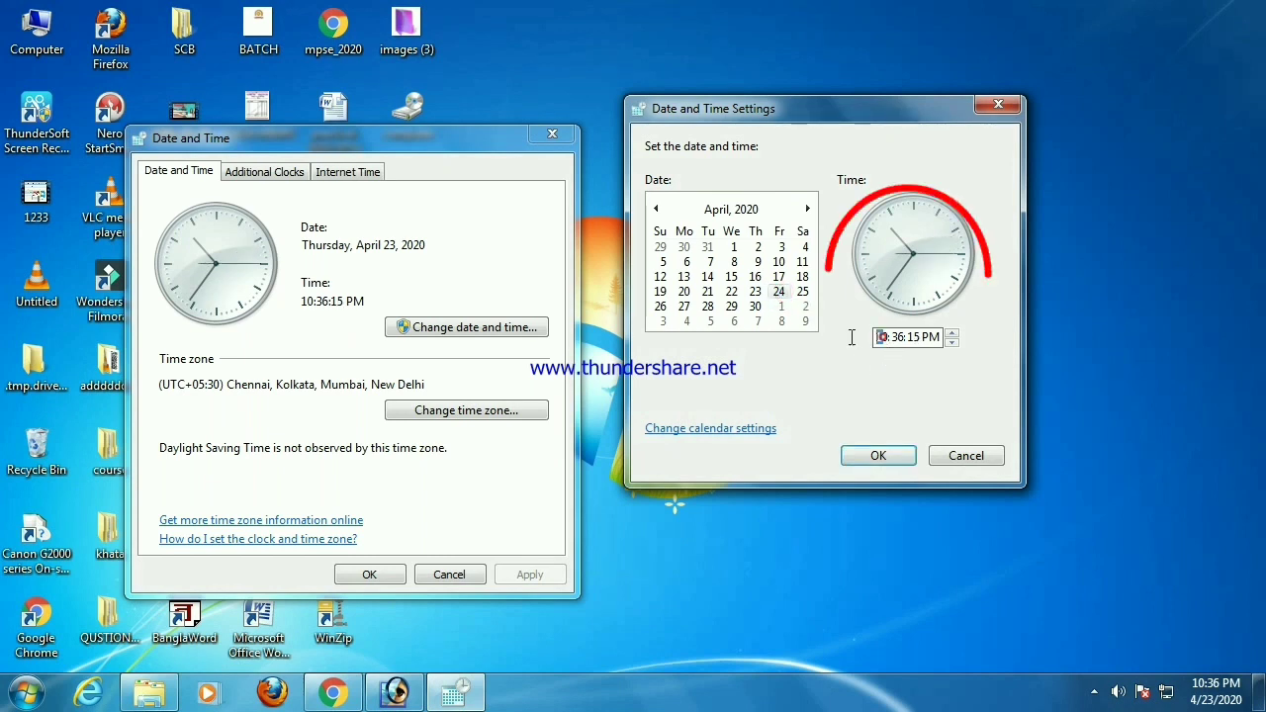
Set the system clock's hour to 9, minutes to 10 and period to AM, and confirm the date and time changes
left_click(882, 338)
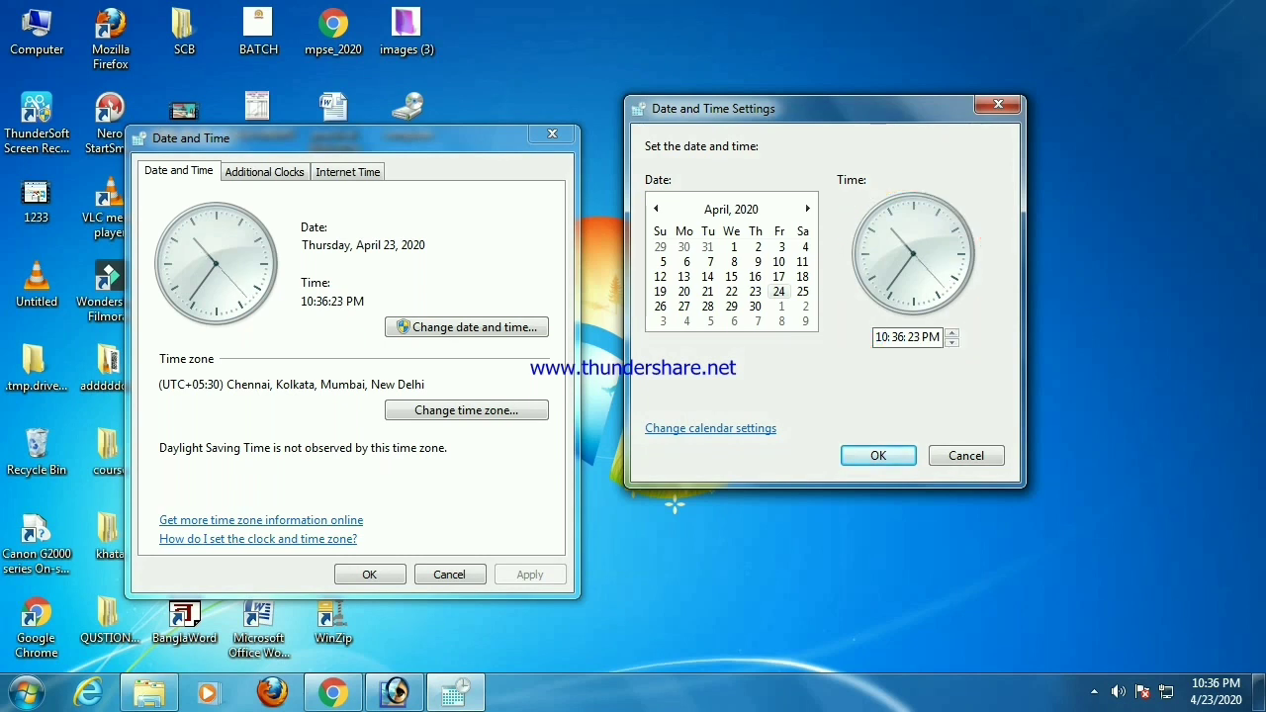
left_click(883, 337)
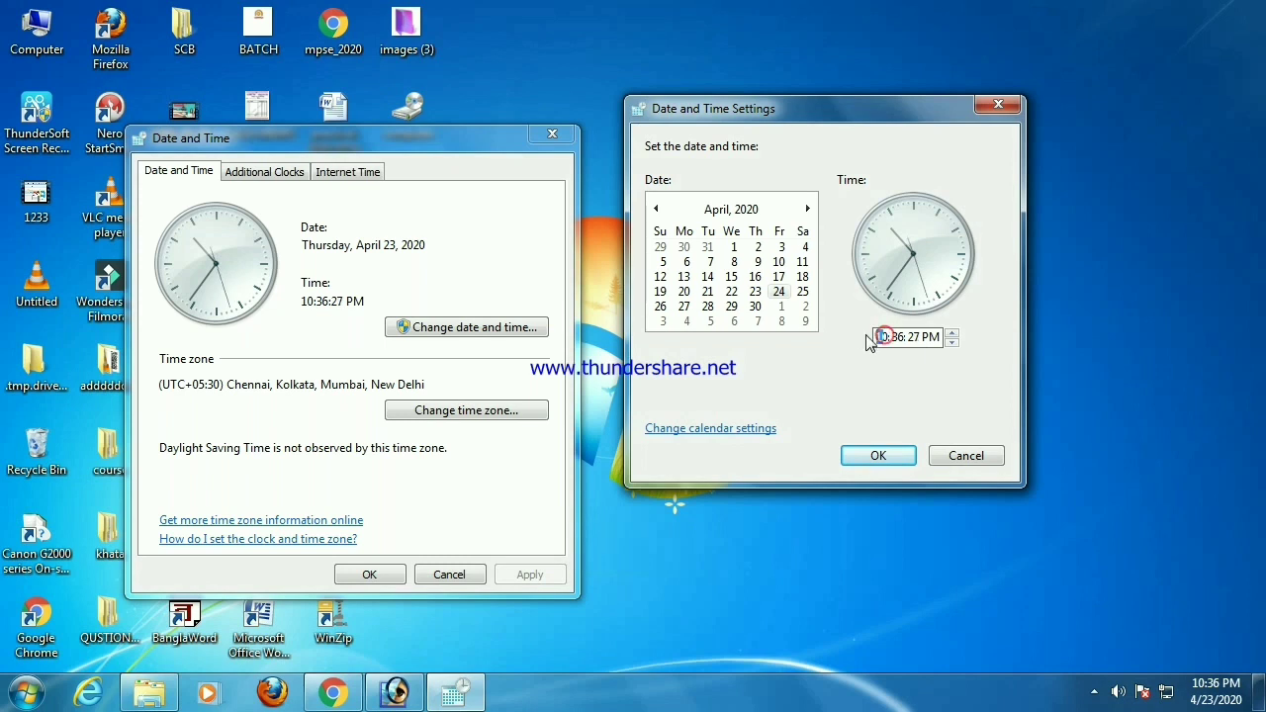
key("BackSpace")
type("9")
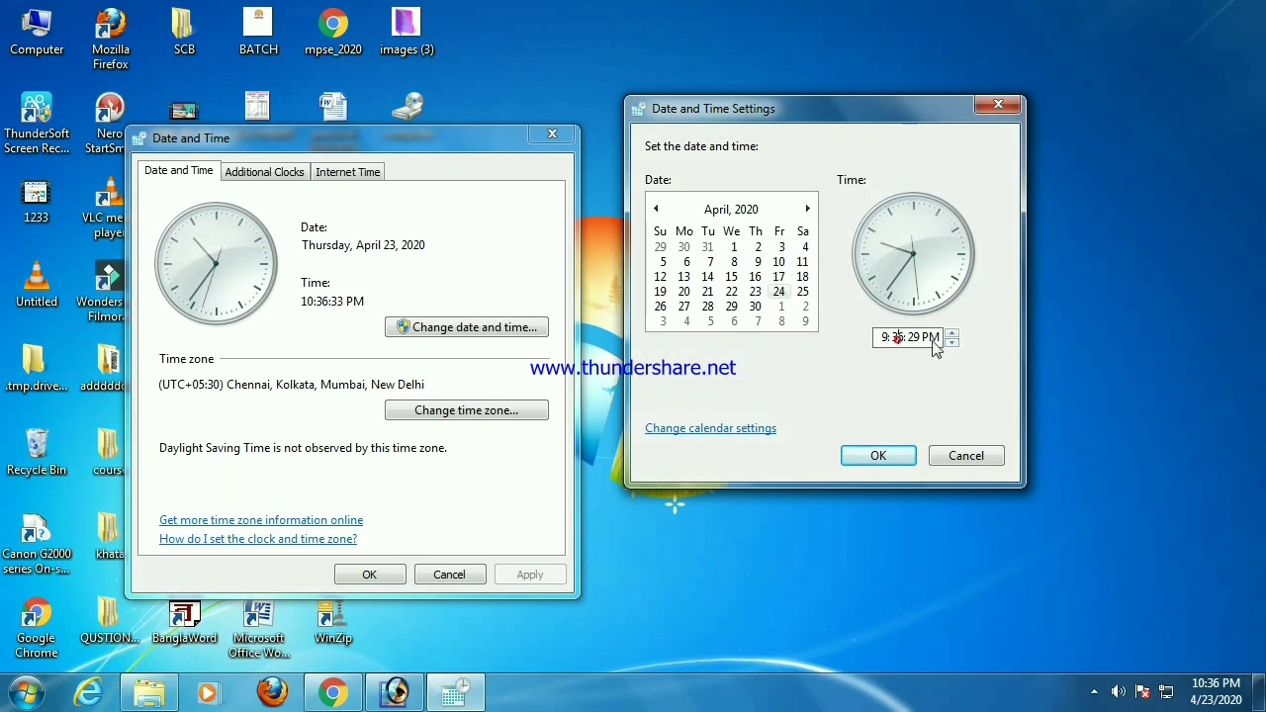
left_click(895, 338)
type("10")
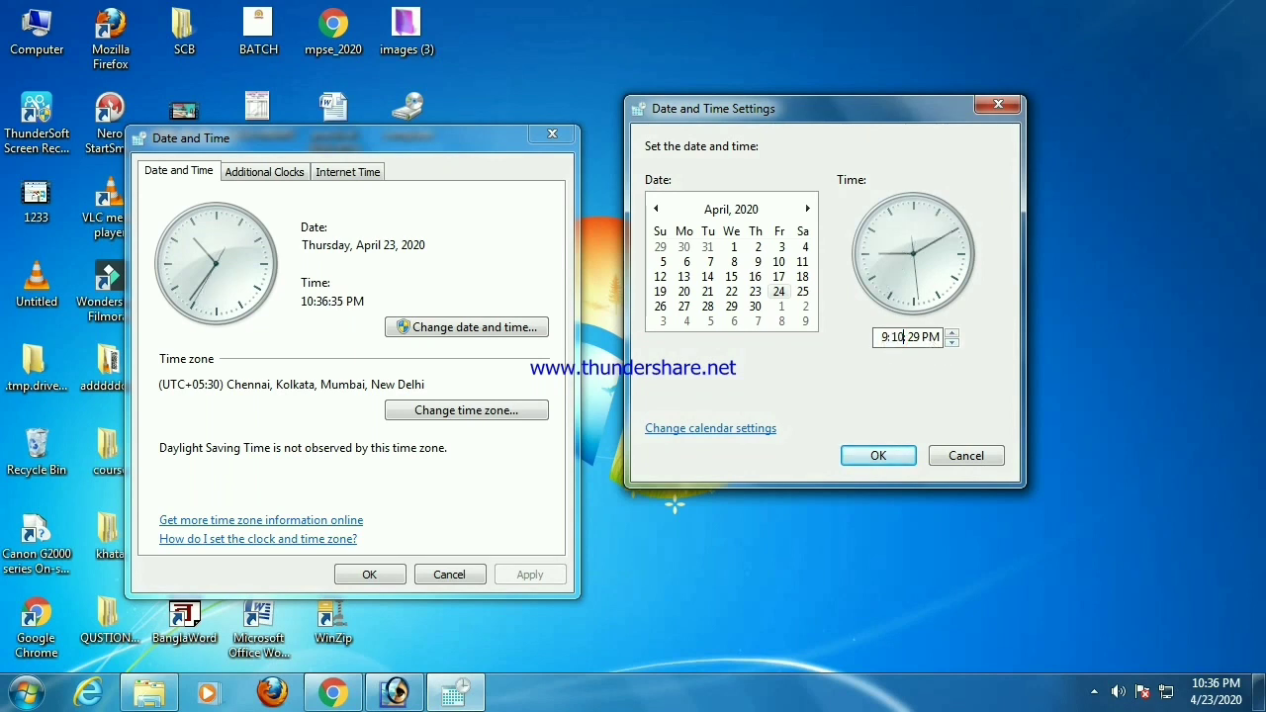
left_click(930, 338)
left_click(952, 343)
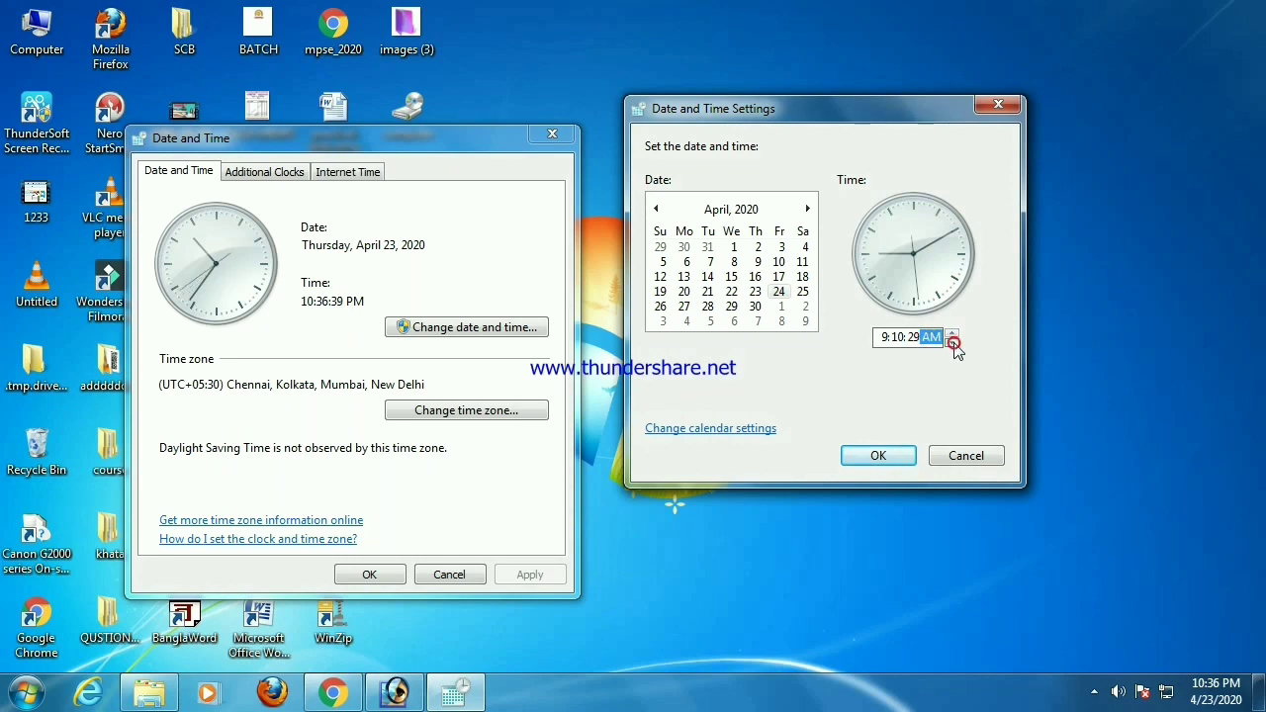
left_click(877, 455)
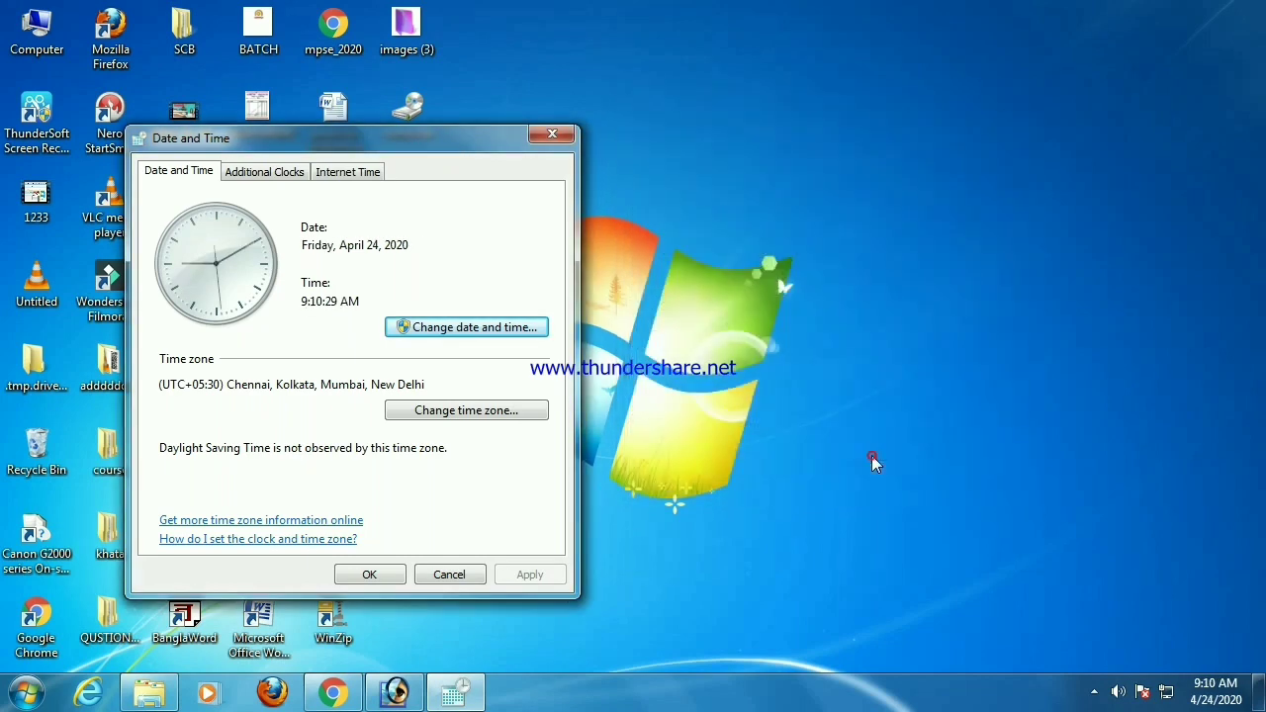
left_click(369, 575)
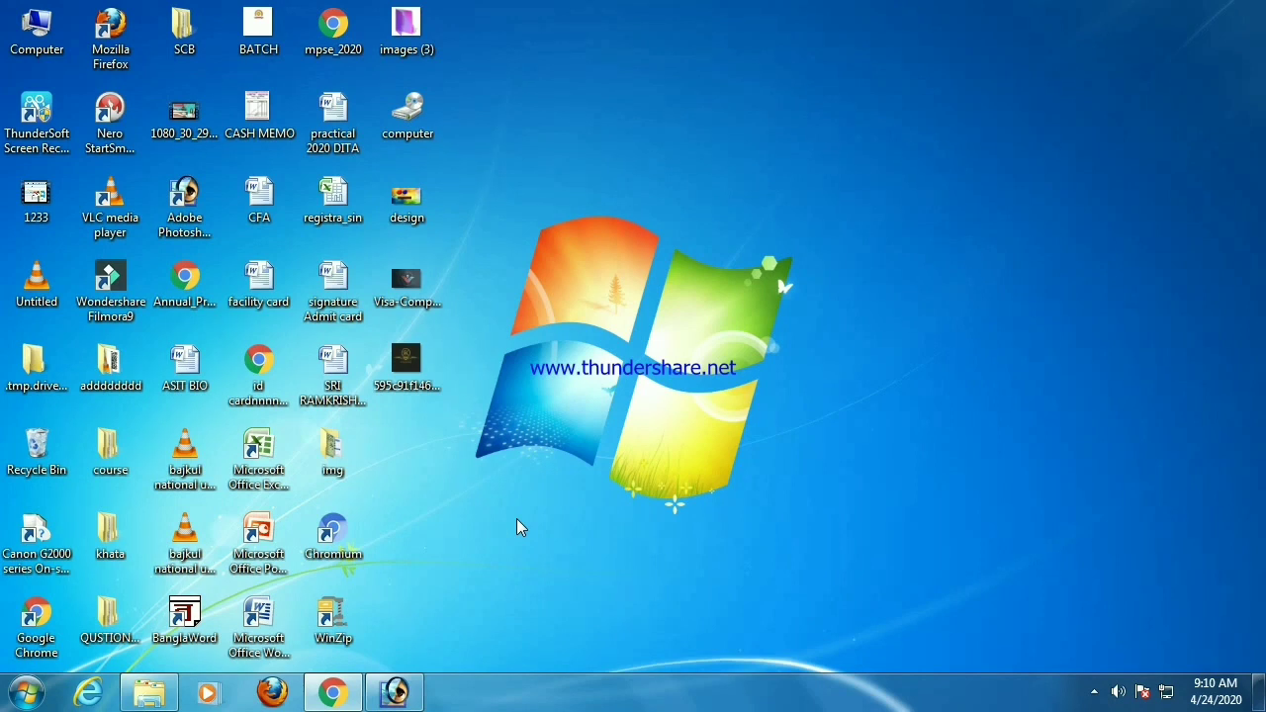
right_click(771, 109)
left_click(839, 168)
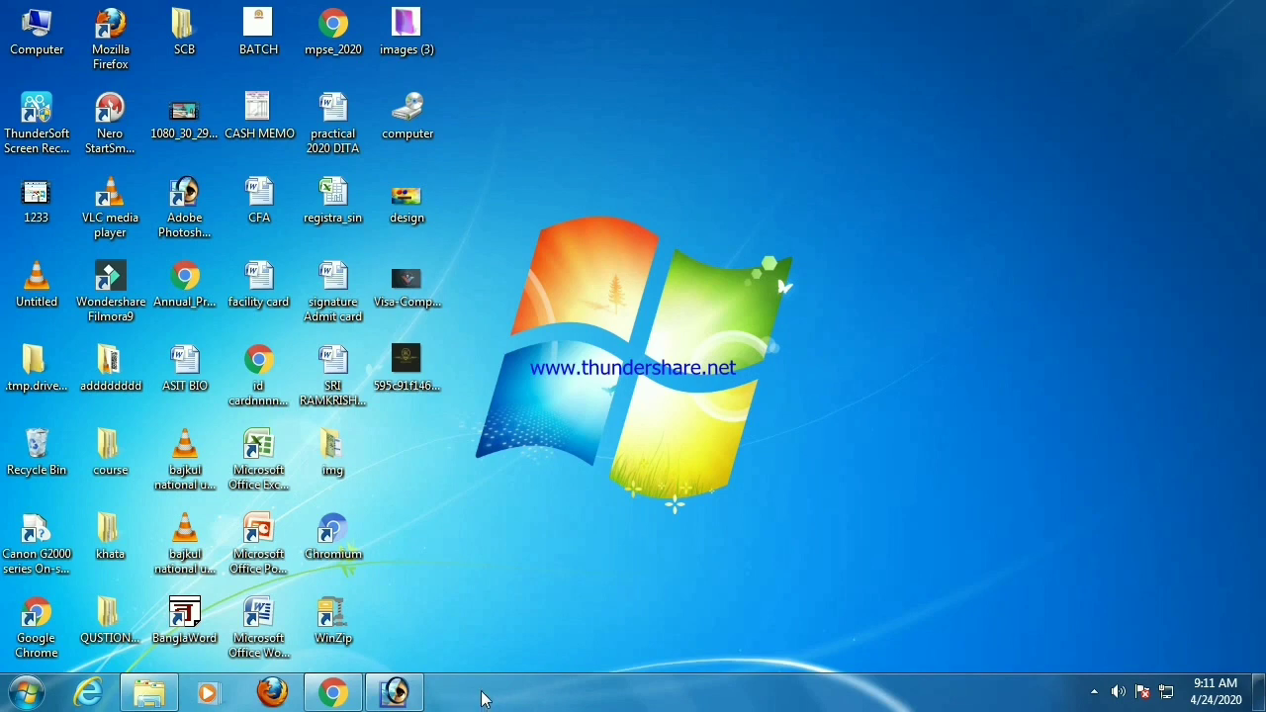
Pin Calculator from the Accessories programs to the taskbar
left_click(26, 697)
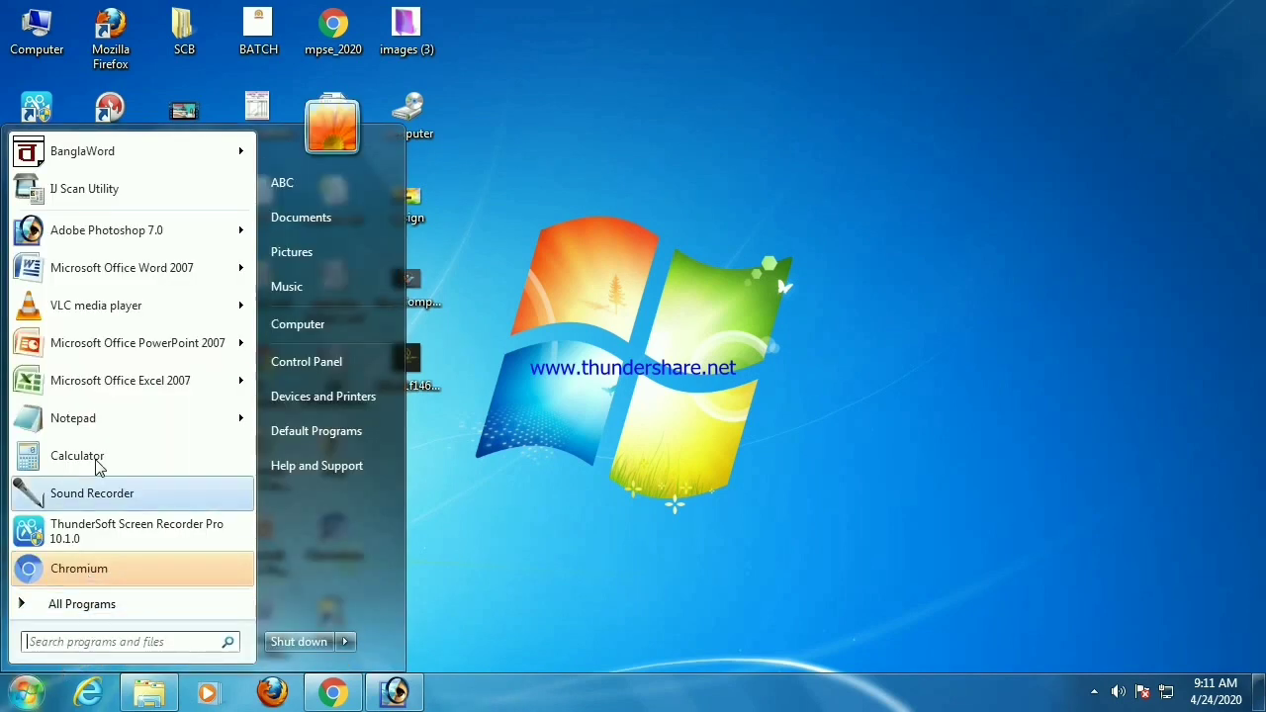
left_click(89, 604)
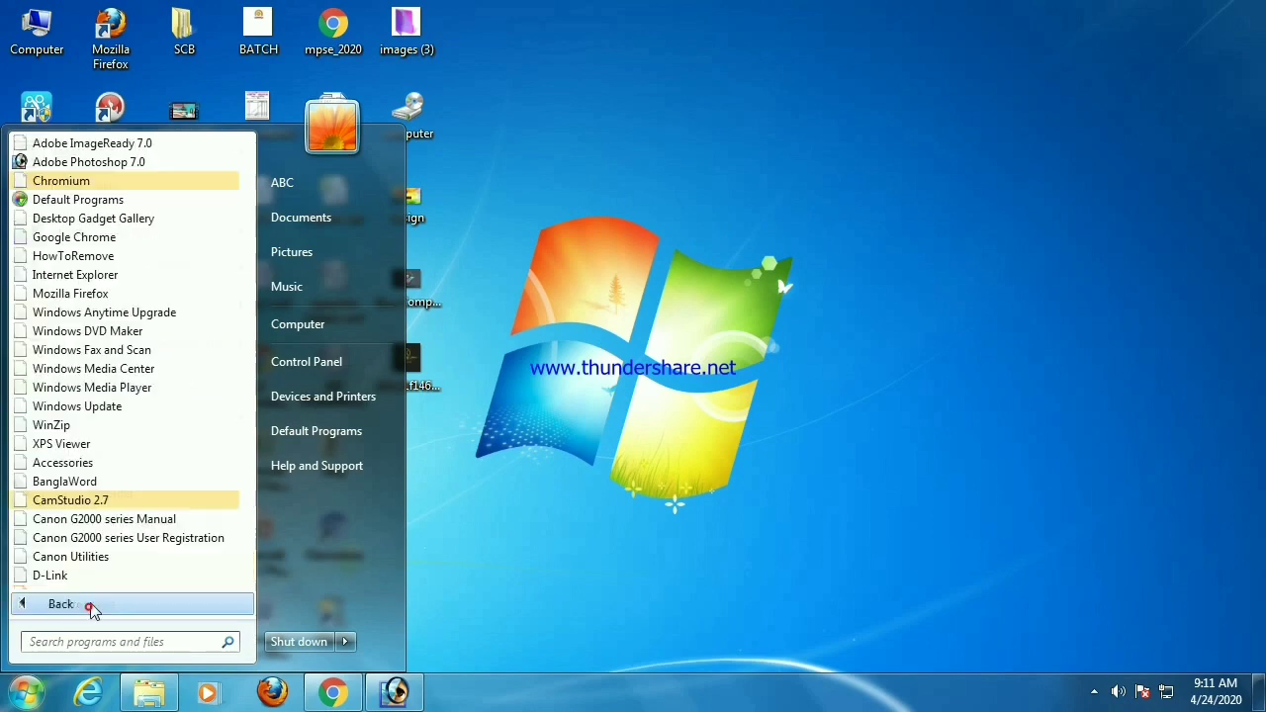
left_click(103, 464)
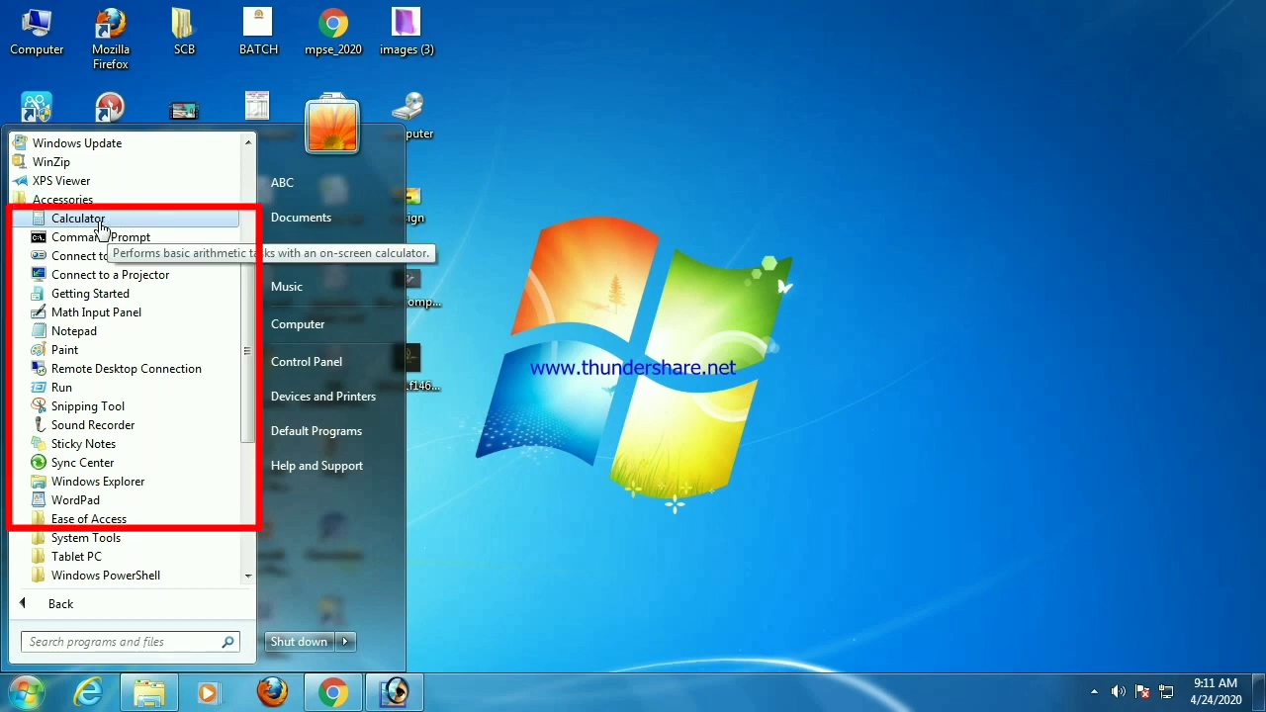
left_click(104, 219)
right_click(104, 219)
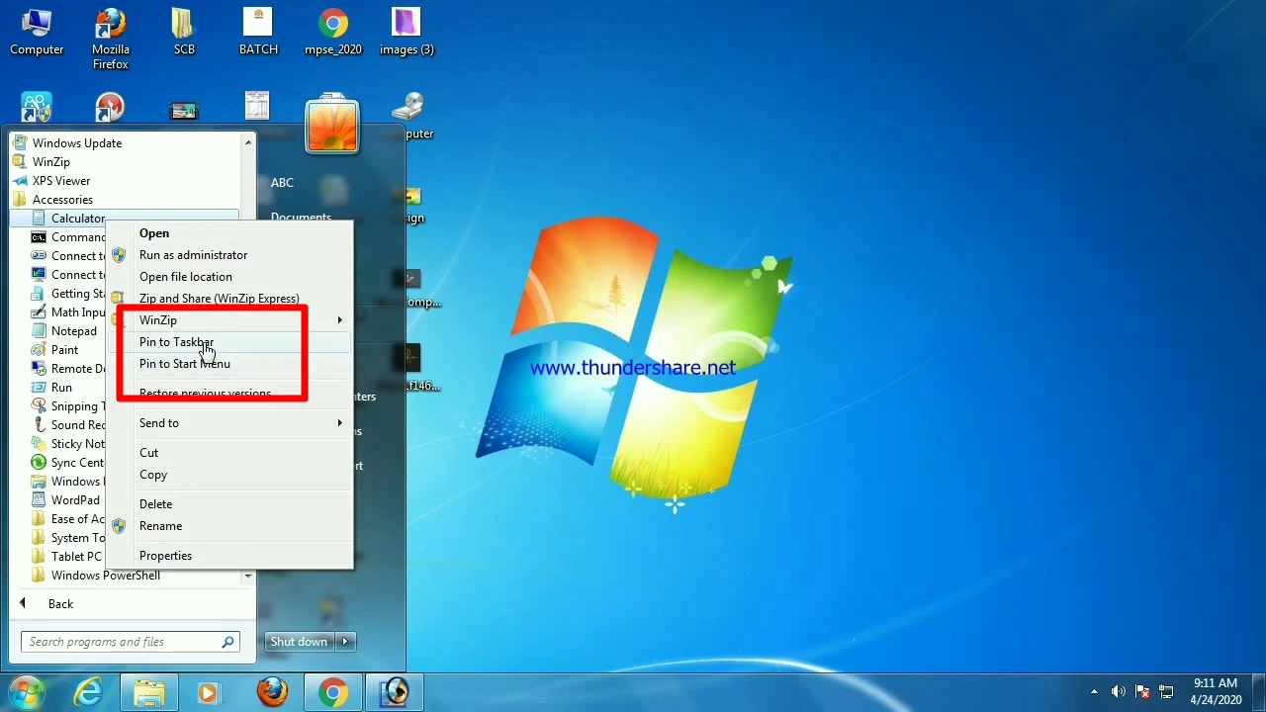
left_click(201, 344)
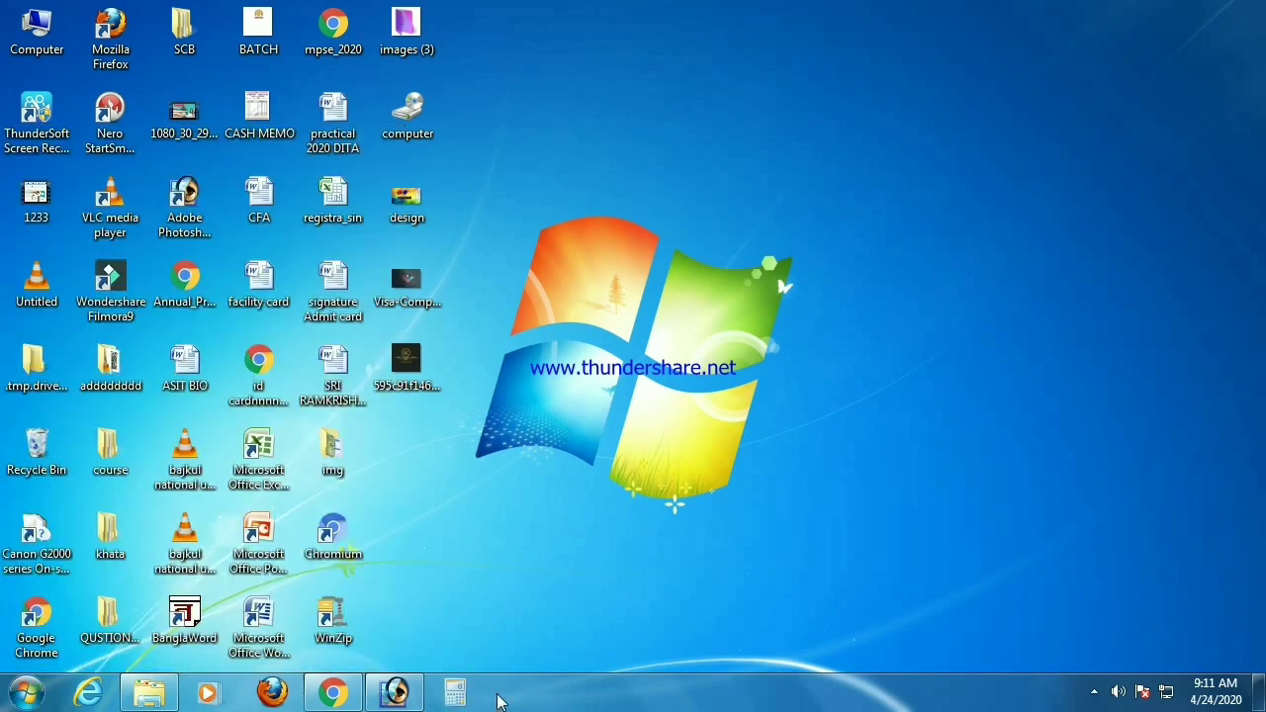
left_click(499, 696)
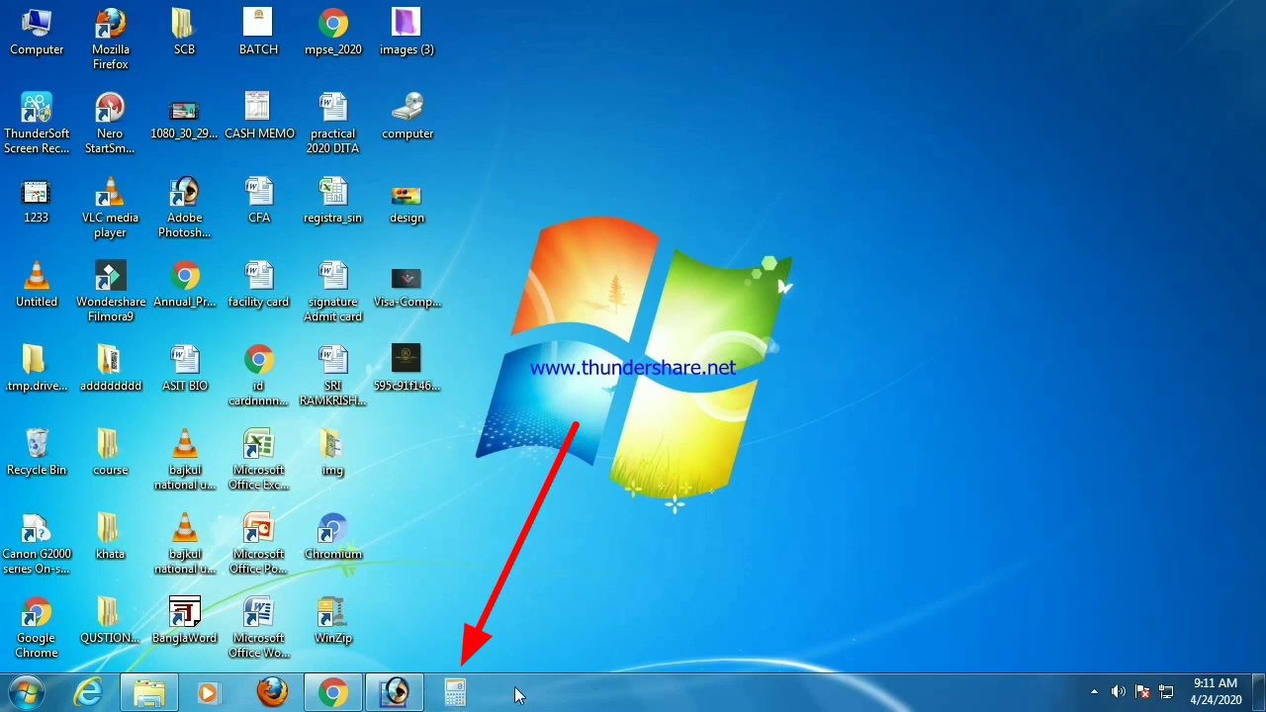
Unpin Calculator, Internet Explorer, Windows Media Player and Mozilla Firefox from the taskbar
right_click(454, 695)
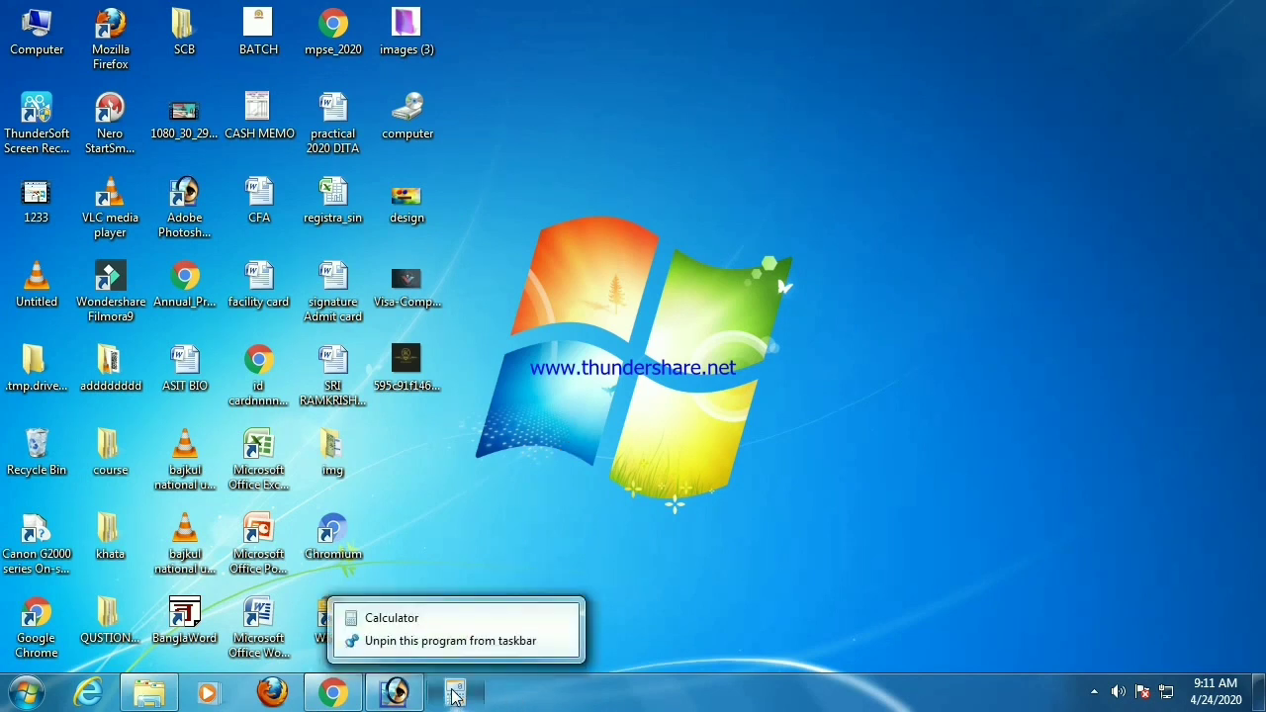
left_click(393, 643)
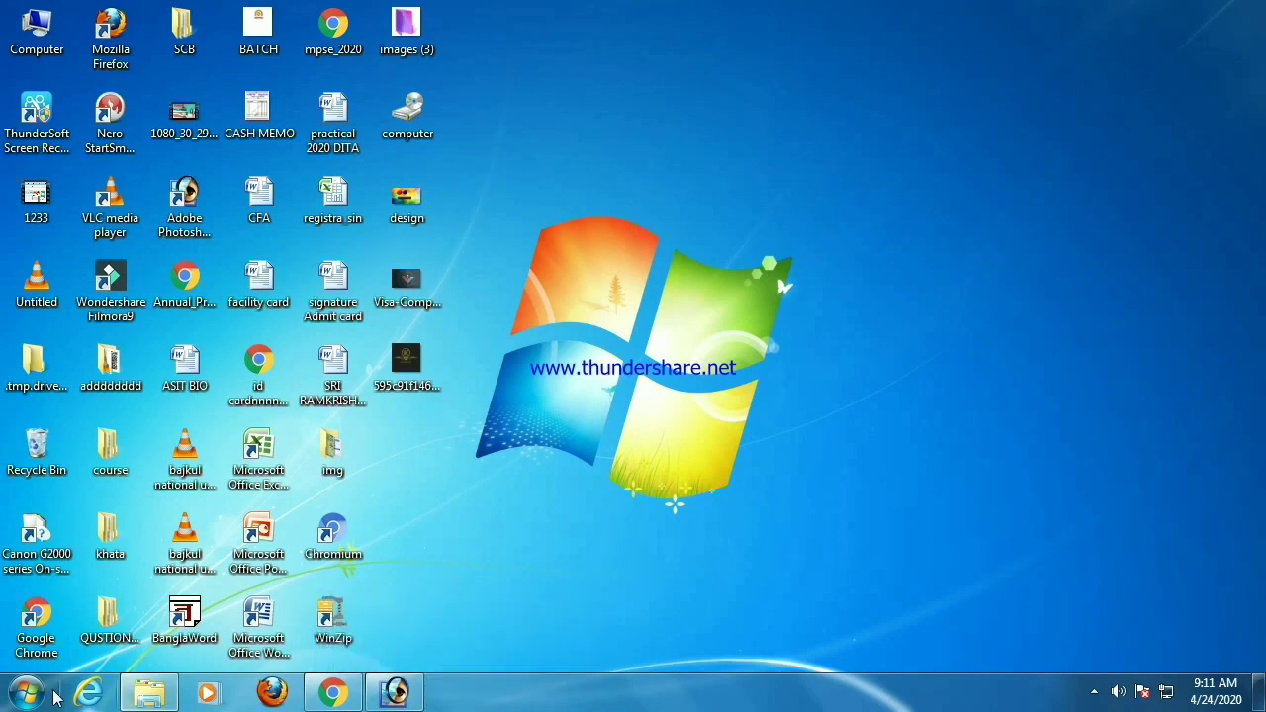
right_click(86, 695)
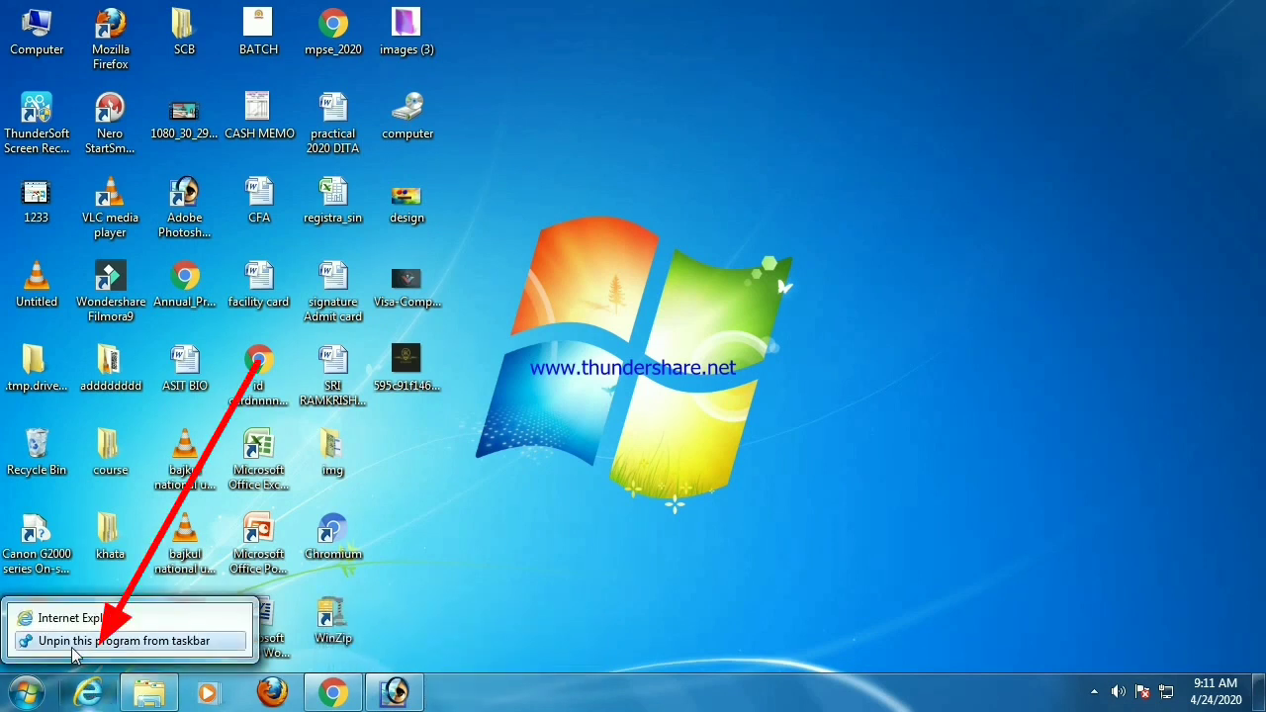
left_click(72, 641)
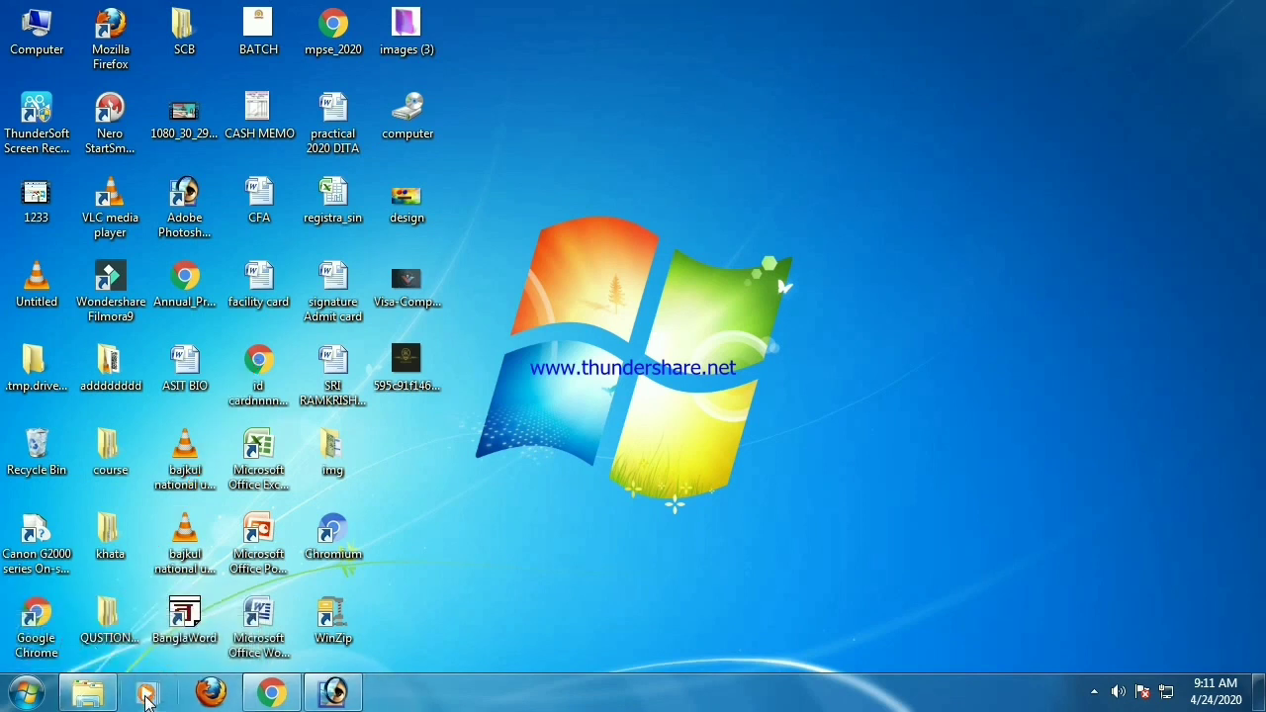
right_click(146, 695)
left_click(136, 645)
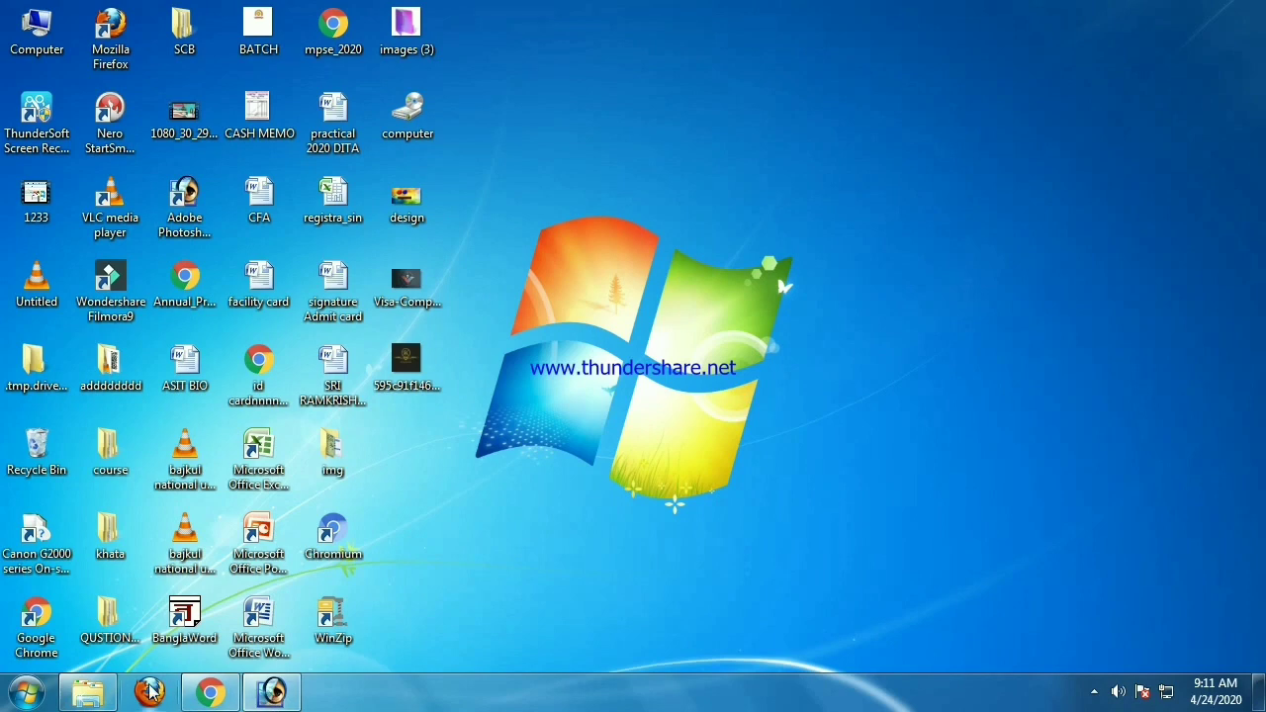
right_click(150, 693)
left_click(143, 648)
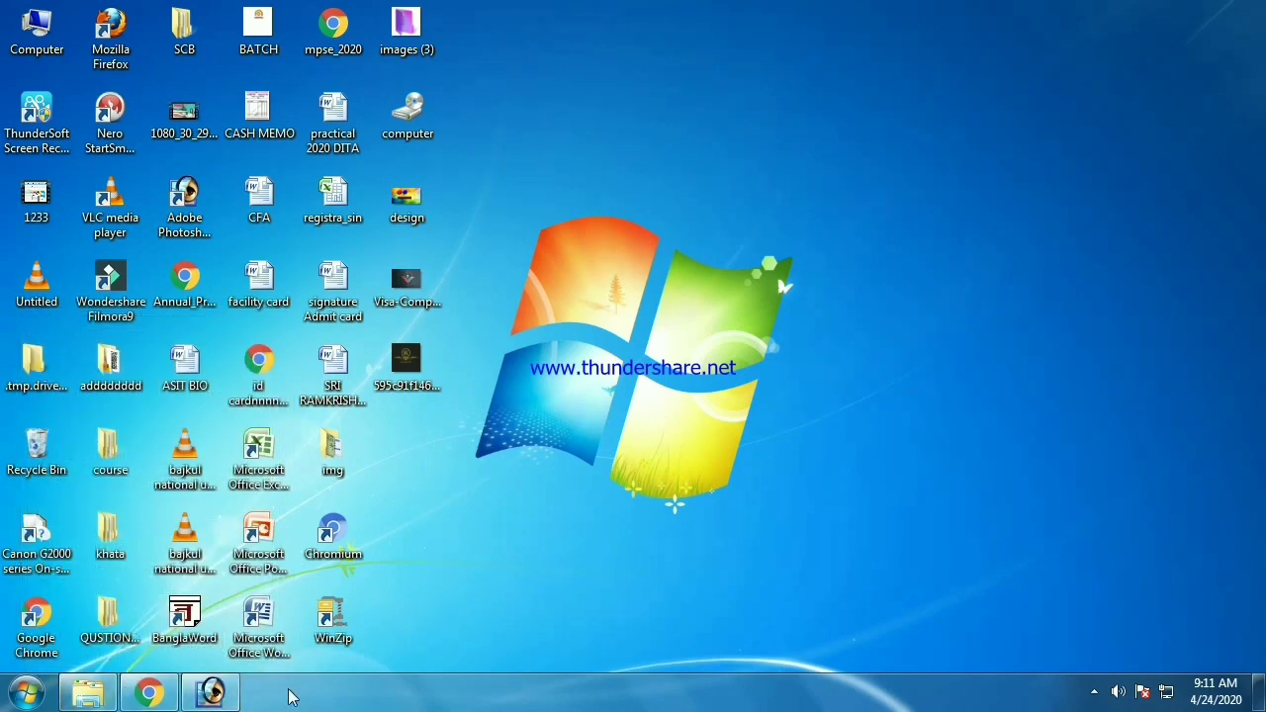
Bring up the running Adobe Photoshop and close it without saving the Untitled-1 document
left_click(236, 697)
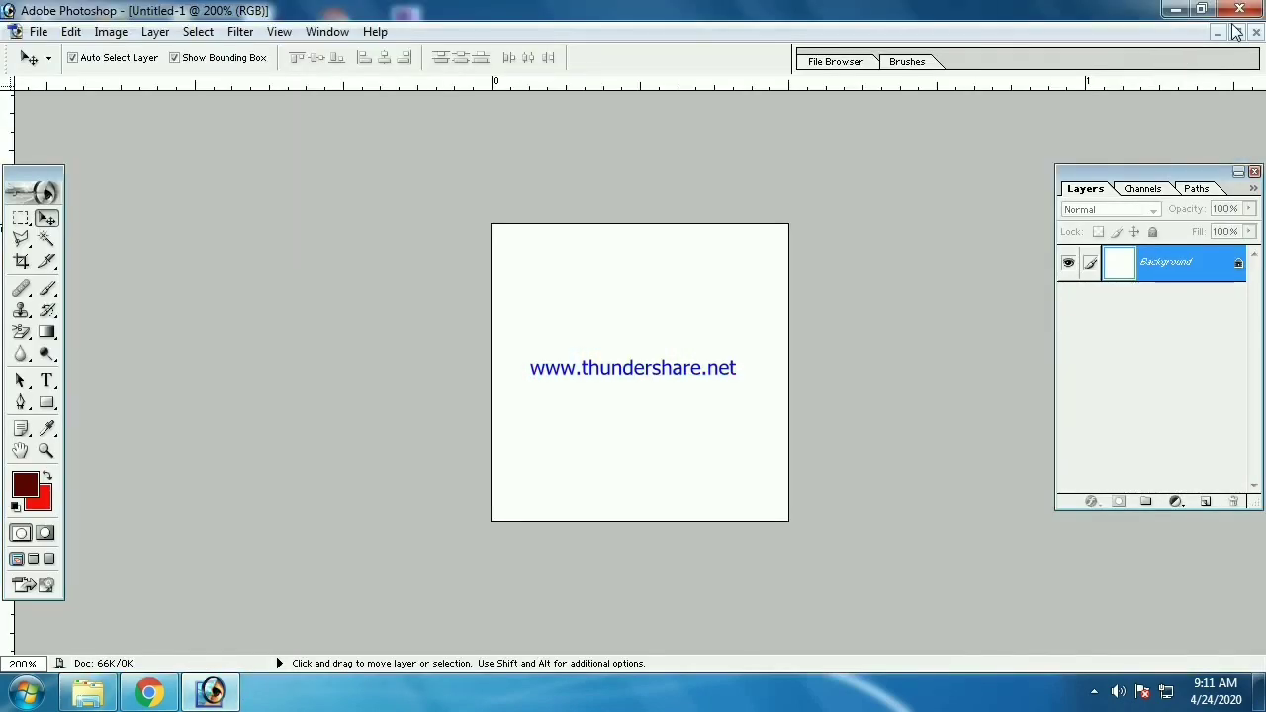
left_click(1240, 10)
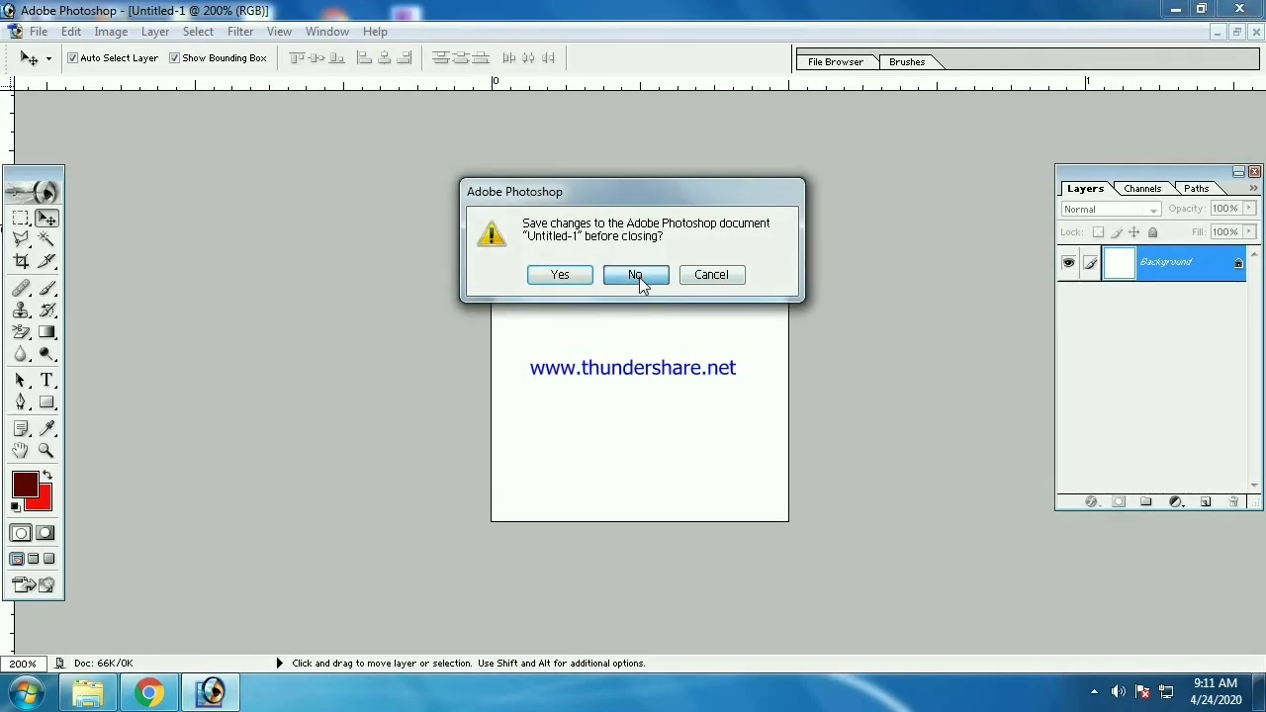
left_click(636, 275)
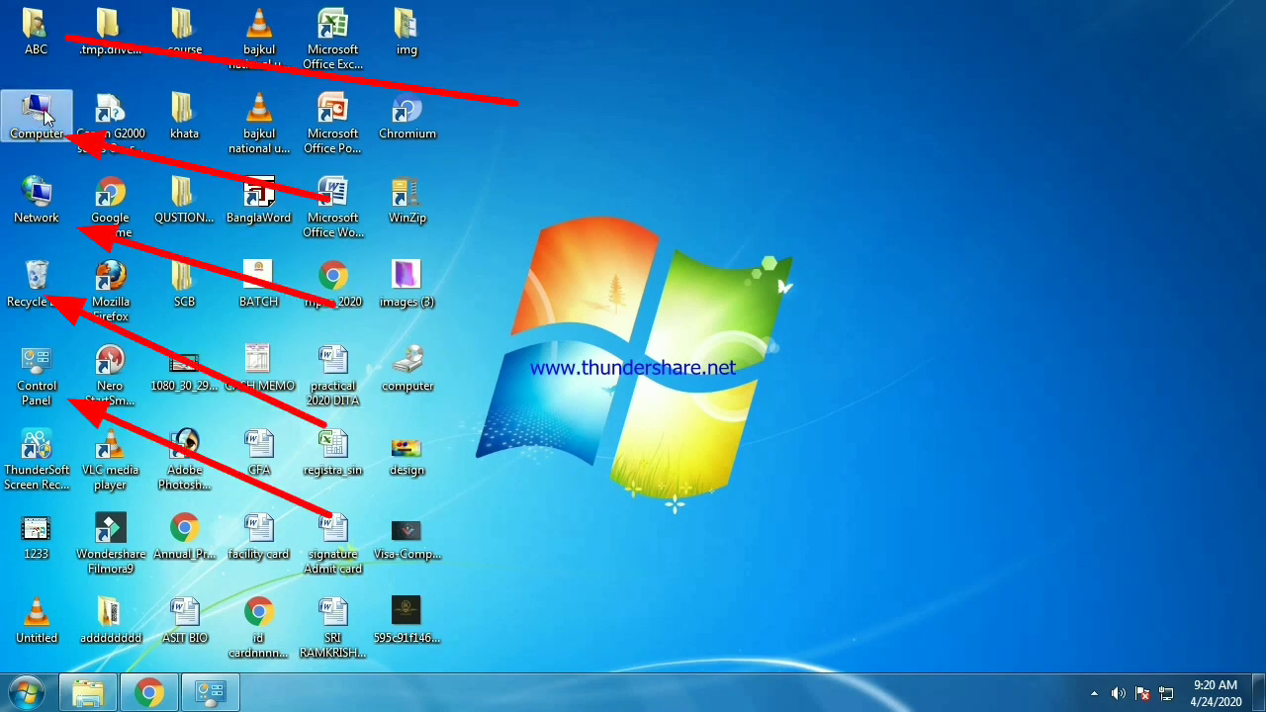
Open the desktop icon settings from the desktop's personalization options and move the dialog slightly aside
left_click(37, 374)
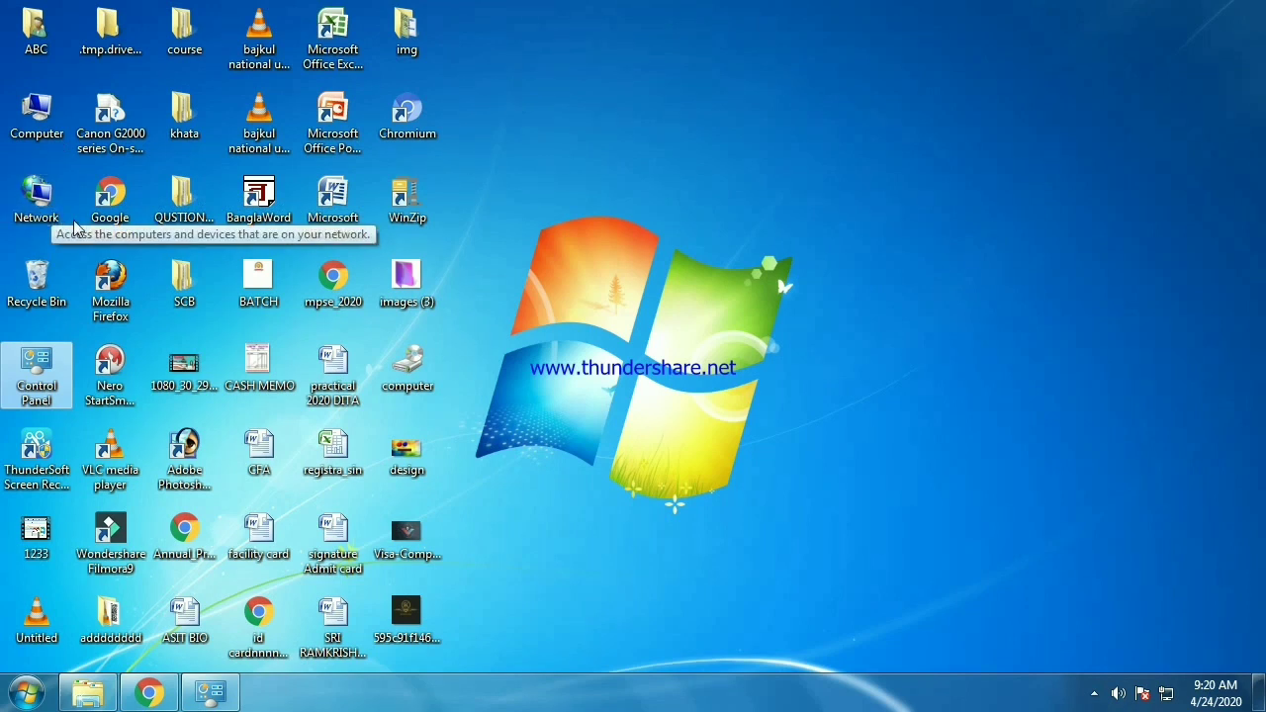
right_click(670, 92)
right_click(670, 92)
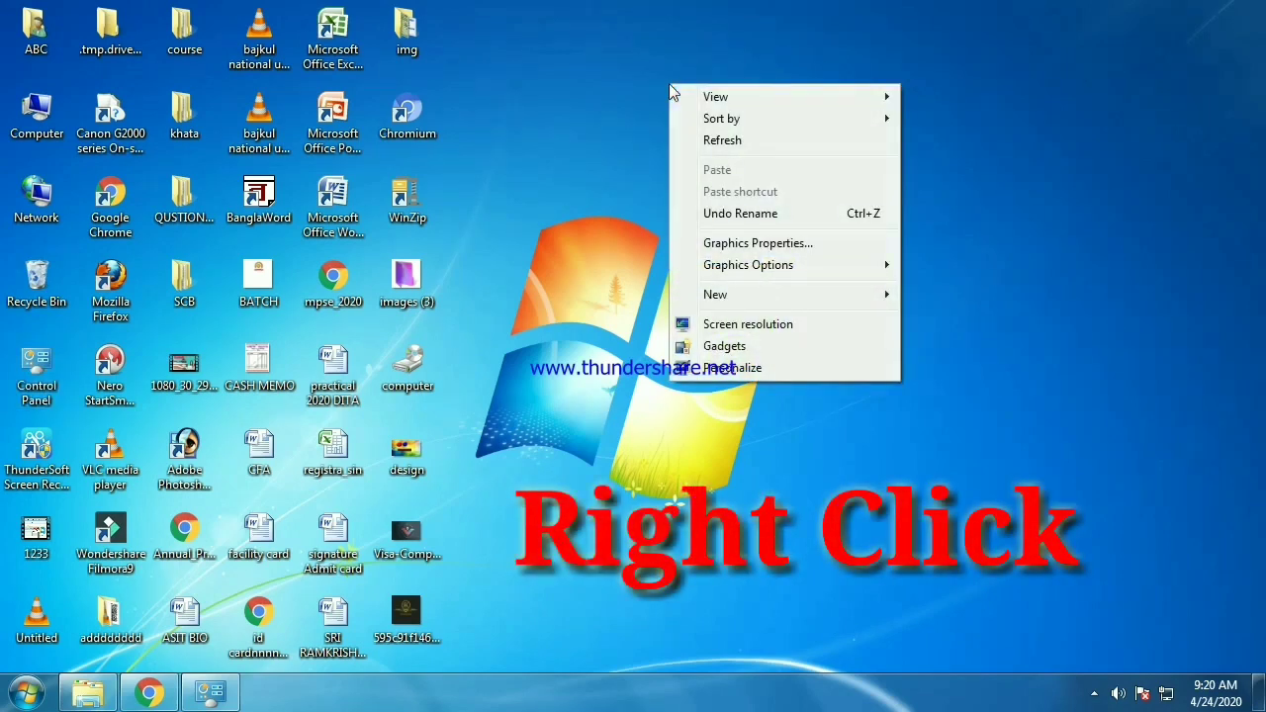
left_click(728, 371)
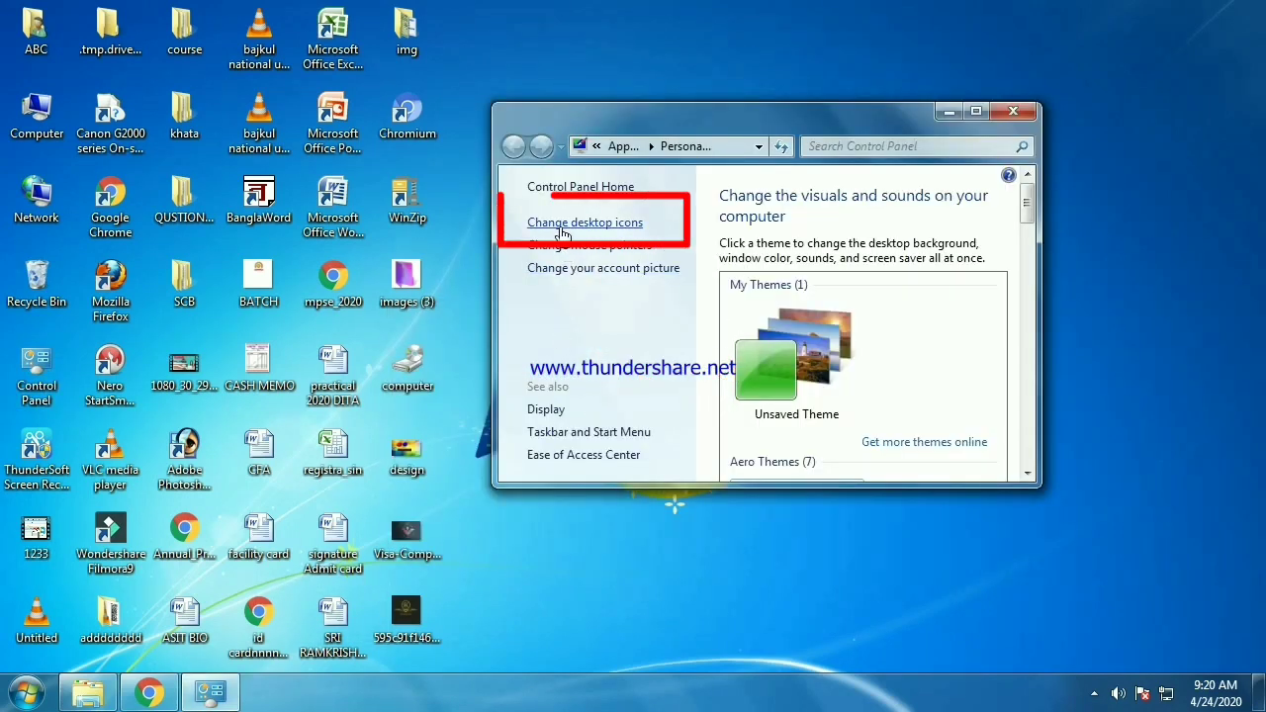
left_click(603, 224)
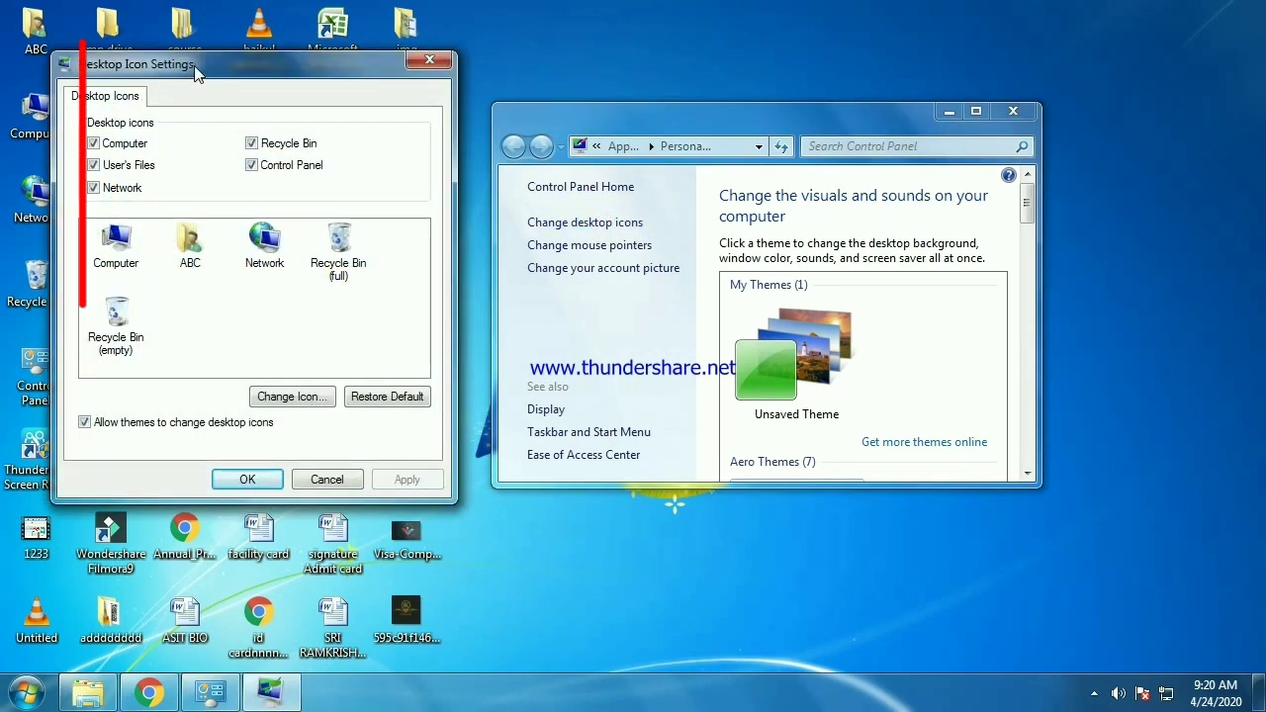
mouse_move(198, 66)
left_mouse_down()
mouse_move(295, 66)
mouse_move(240, 65)
left_mouse_up()
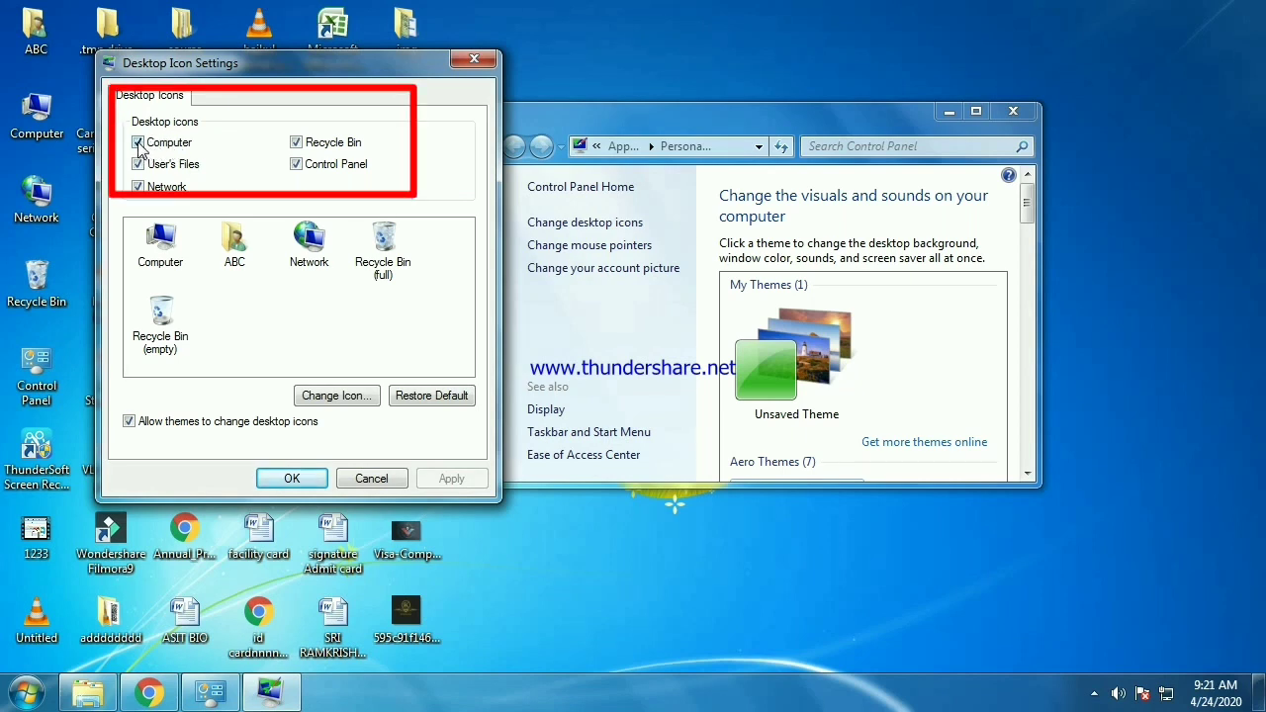
Hide the Computer, Recycle Bin, User's Files, Control Panel and Network desktop icons, apply the change and close the personalization window
left_click(139, 144)
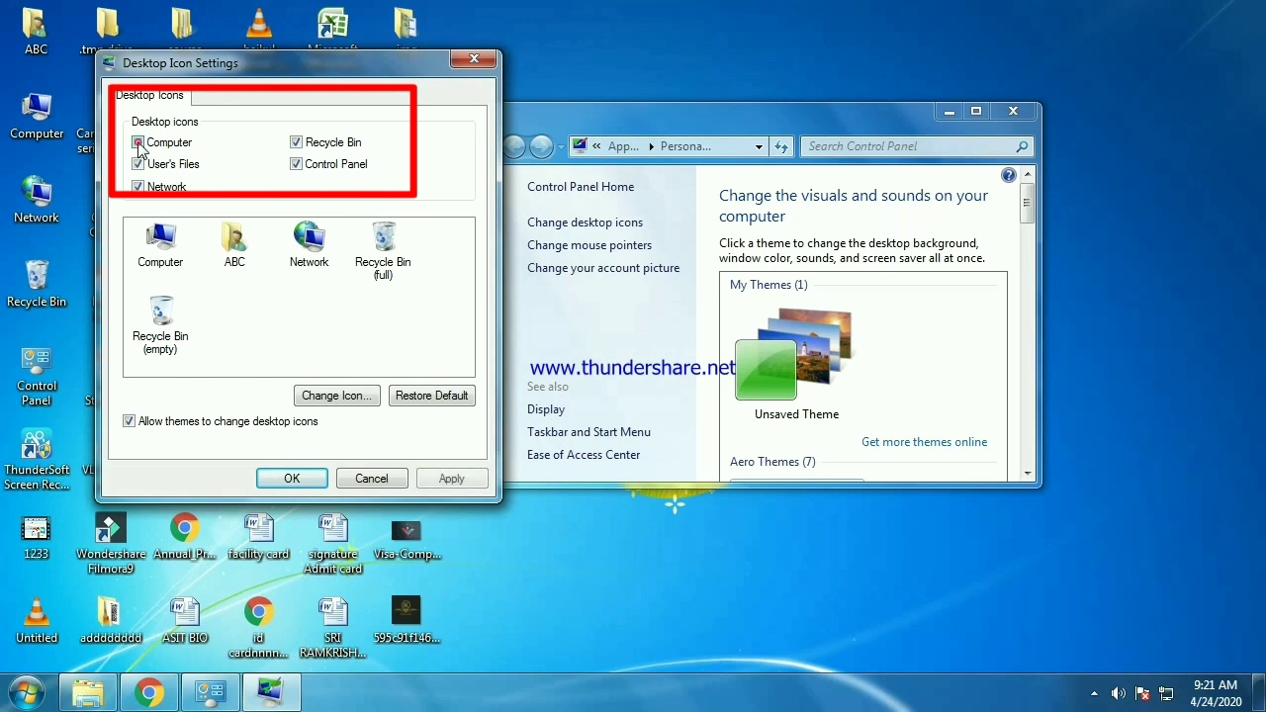
left_click(295, 143)
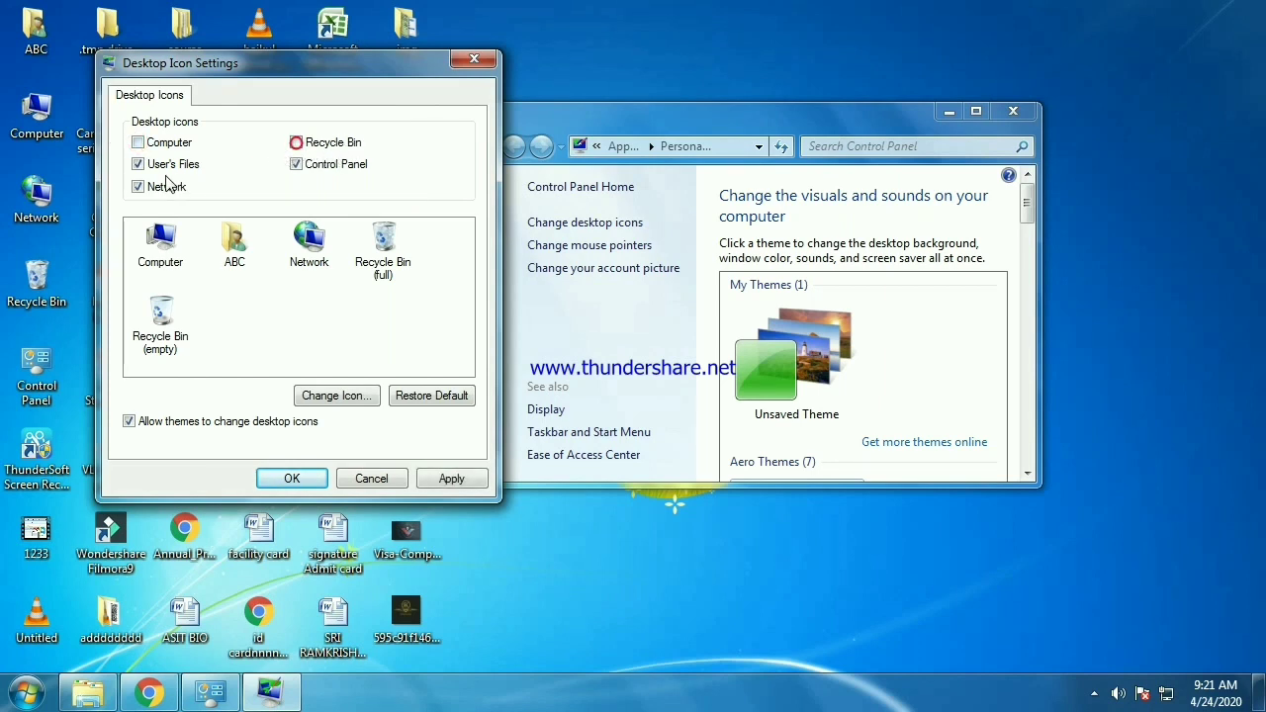
left_click(139, 164)
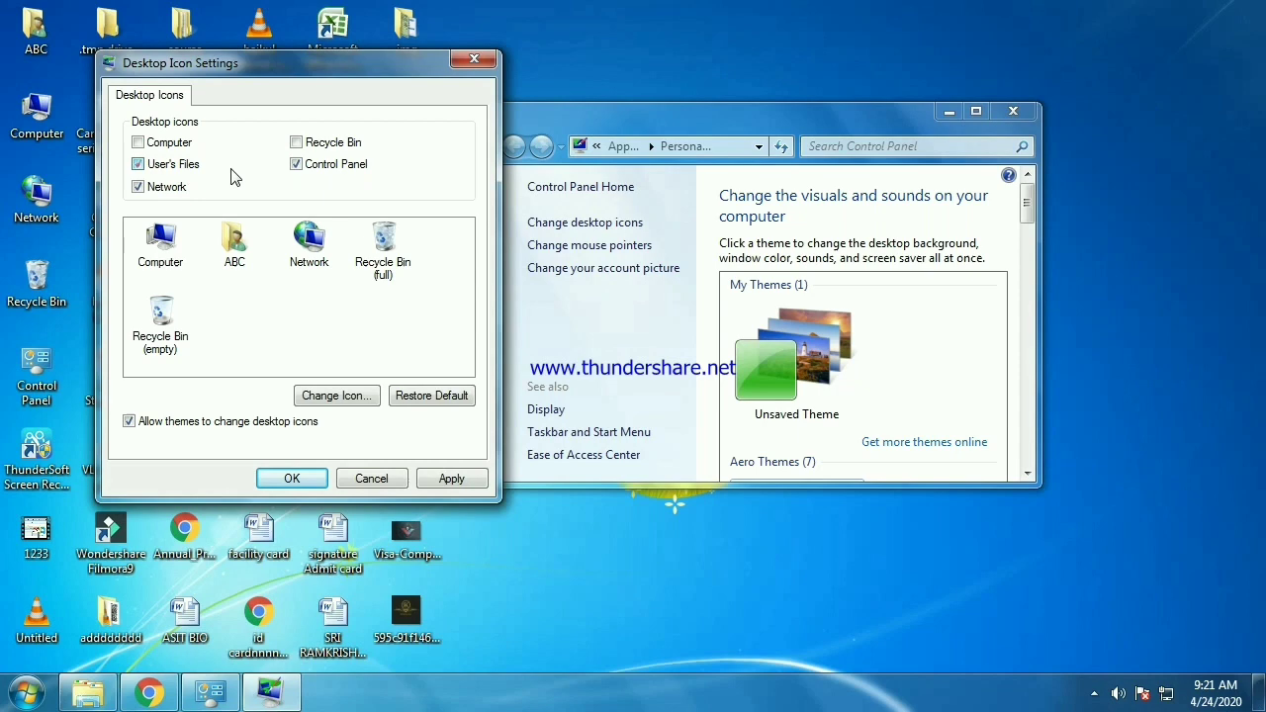
left_click(296, 164)
left_click(139, 187)
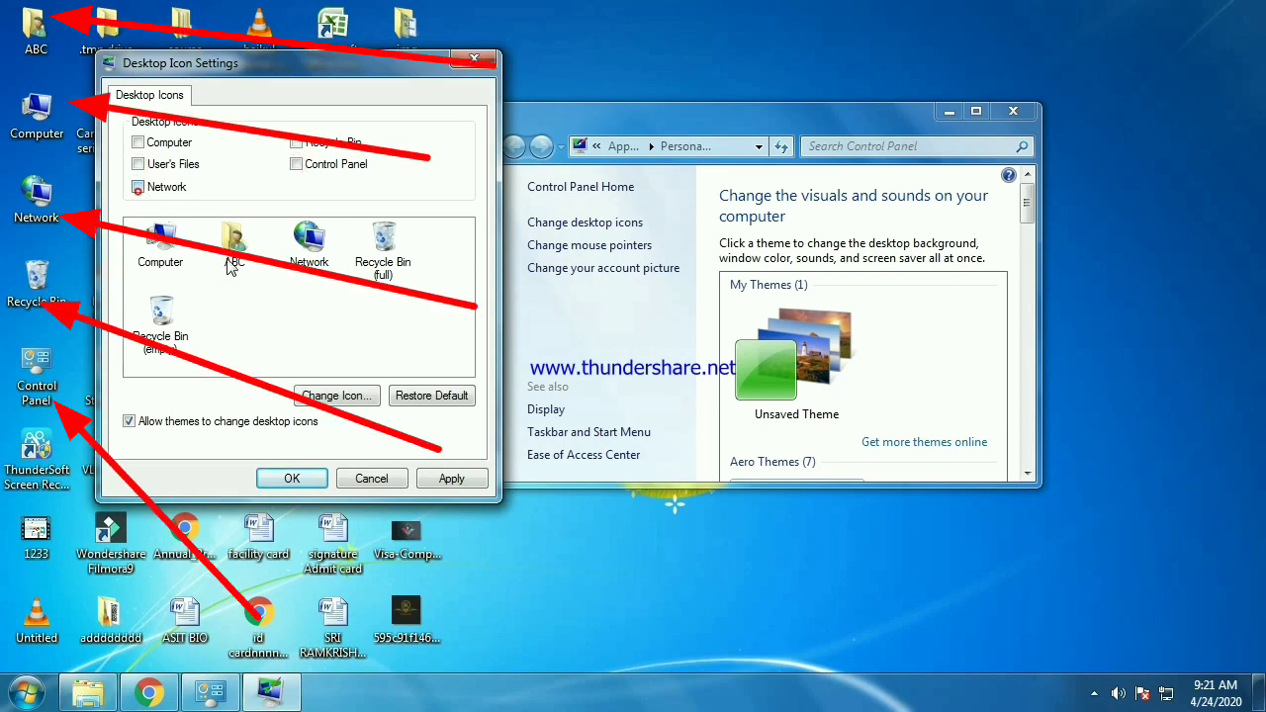
left_click(442, 481)
left_click(294, 479)
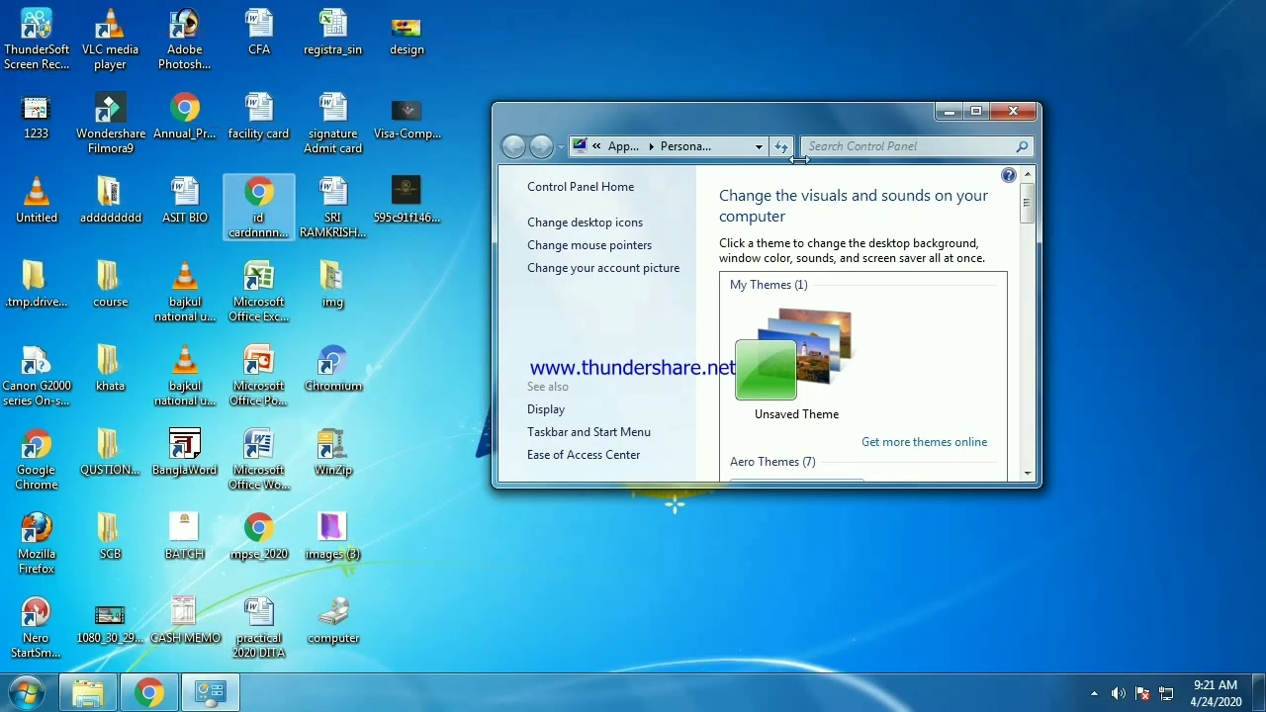
left_click(1007, 111)
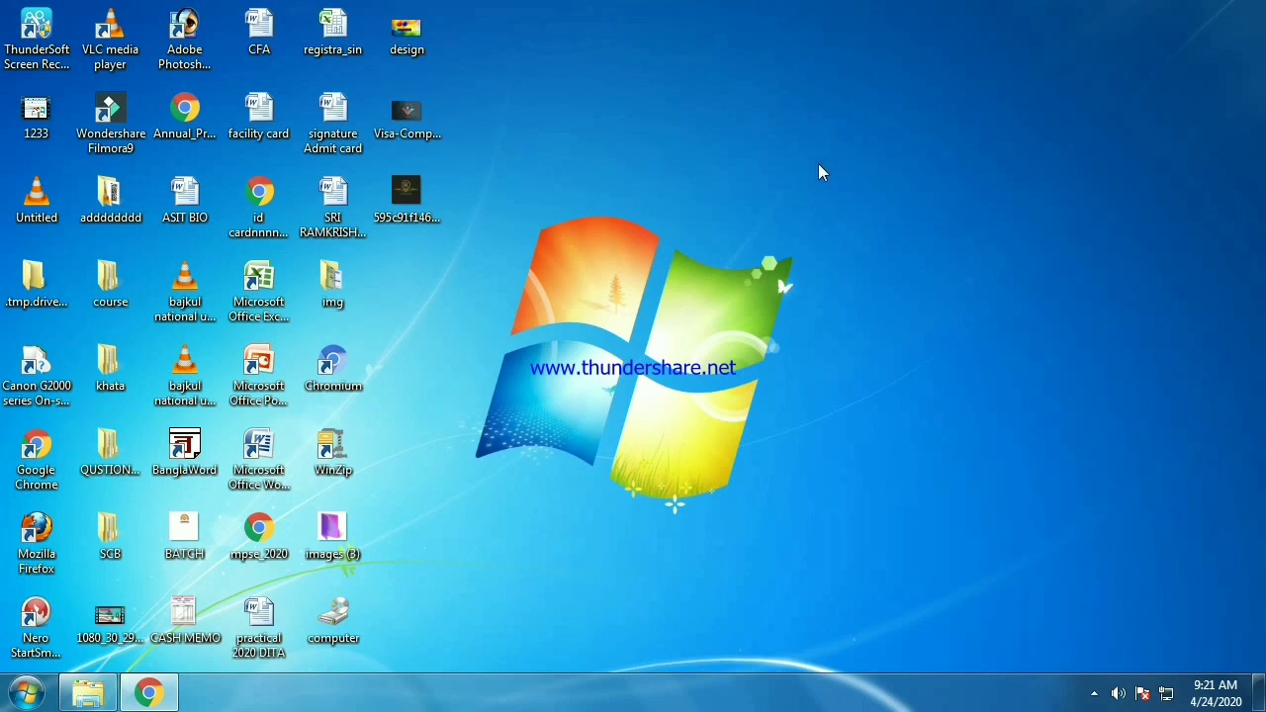
Show the Computer and Recycle Bin icons on the desktop again through the desktop icon settings, apply and close the personalization window
right_click(782, 71)
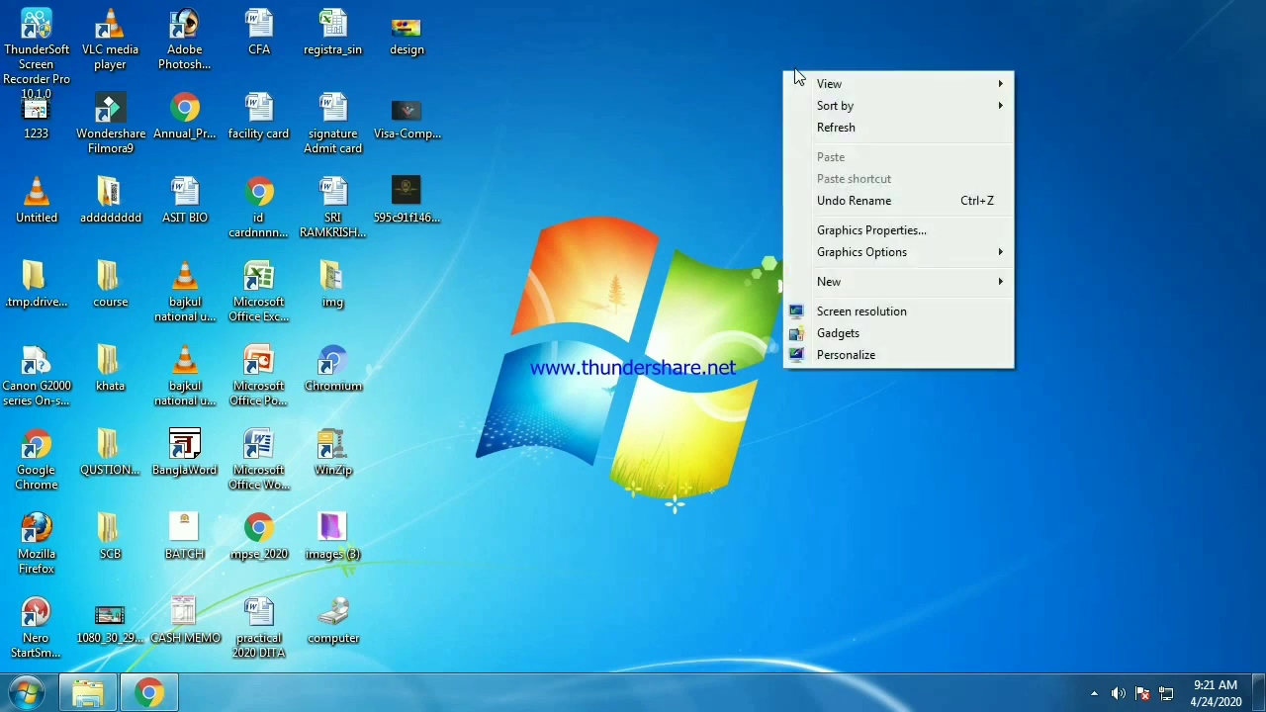
left_click(846, 355)
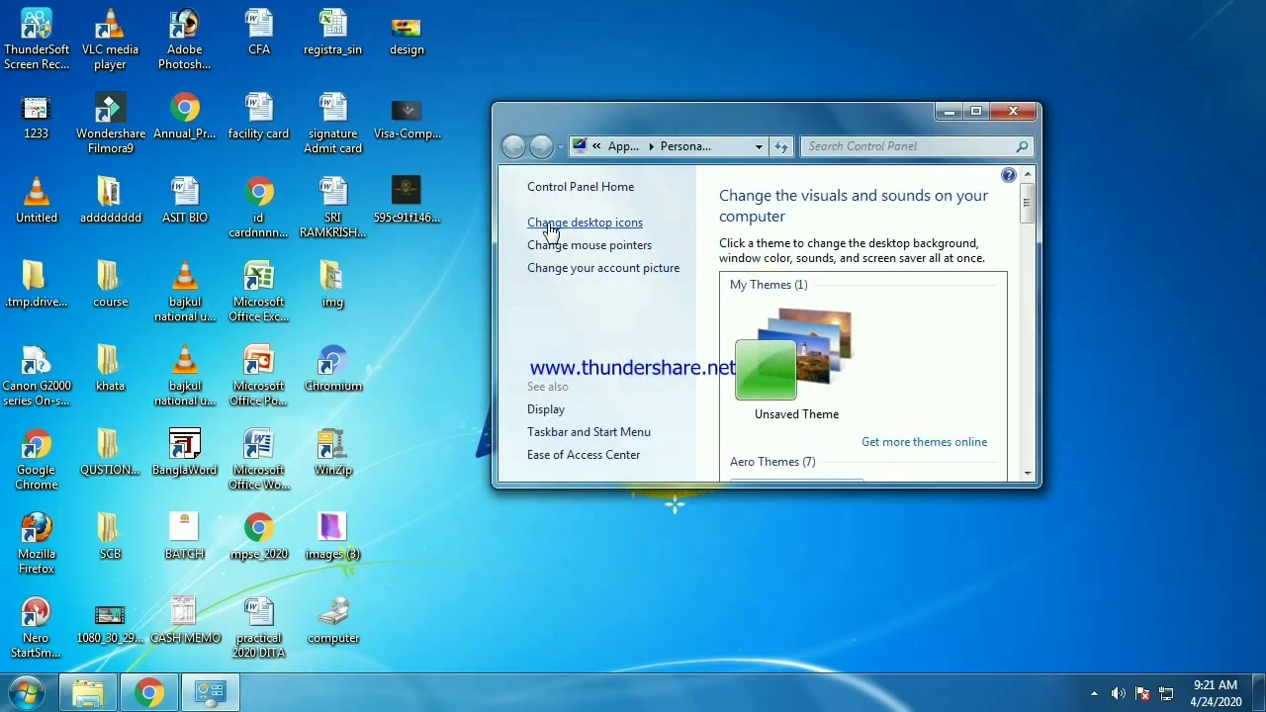
left_click(585, 222)
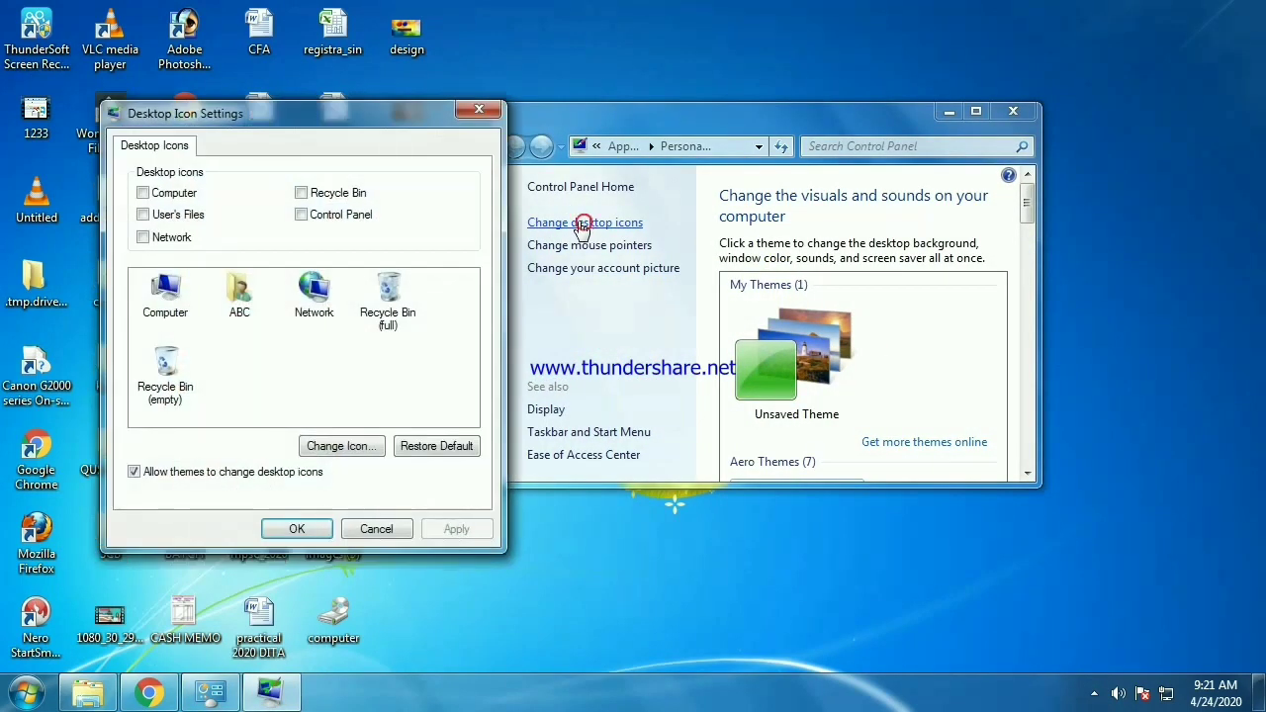
left_click(142, 194)
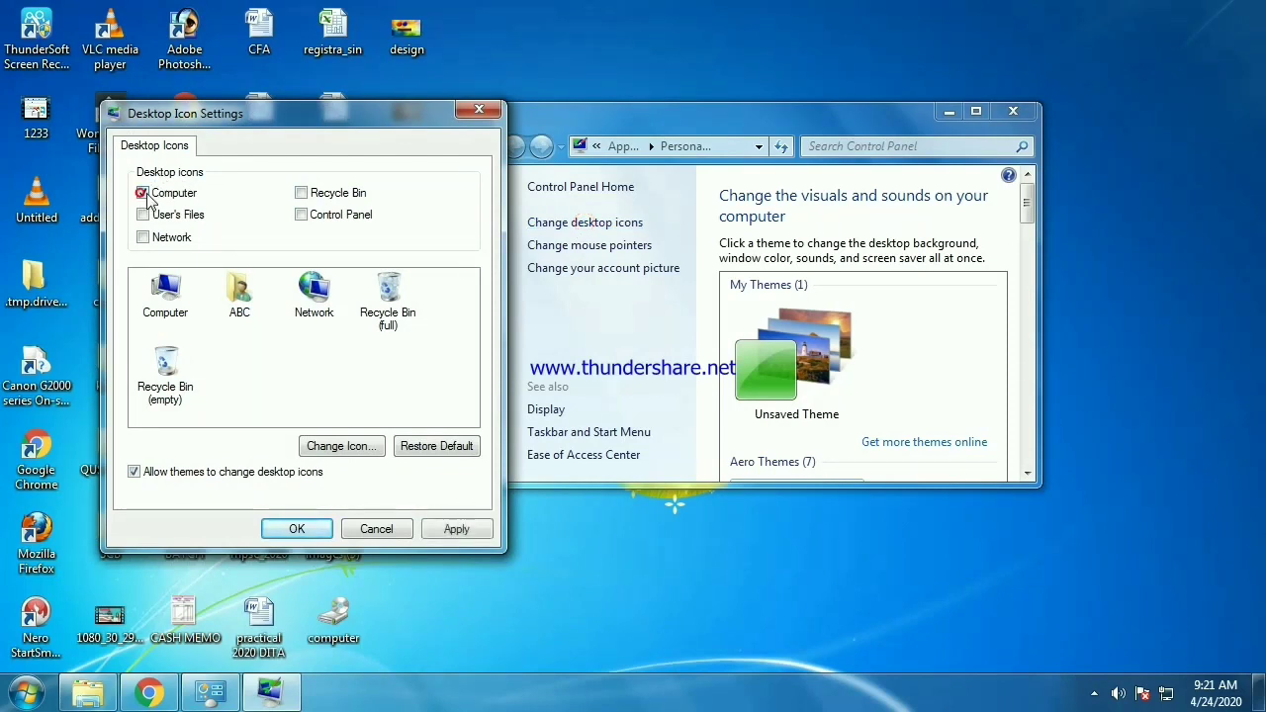
left_click(302, 193)
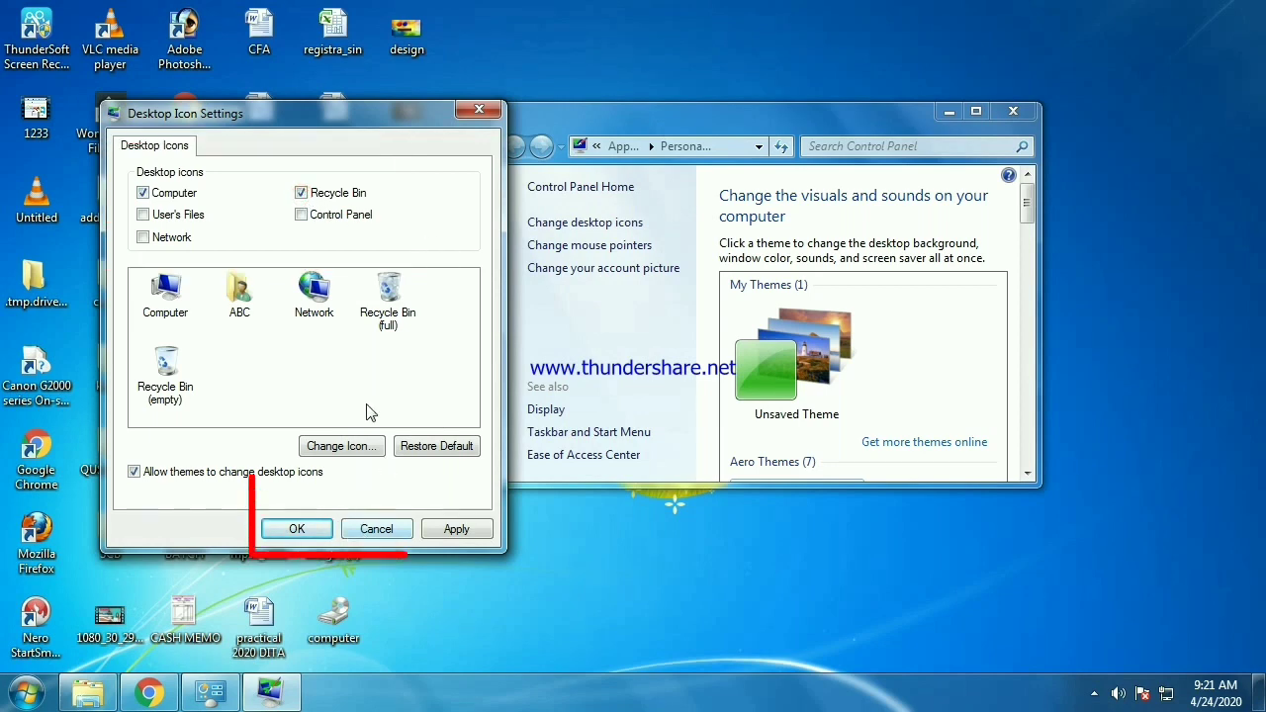
left_click(456, 529)
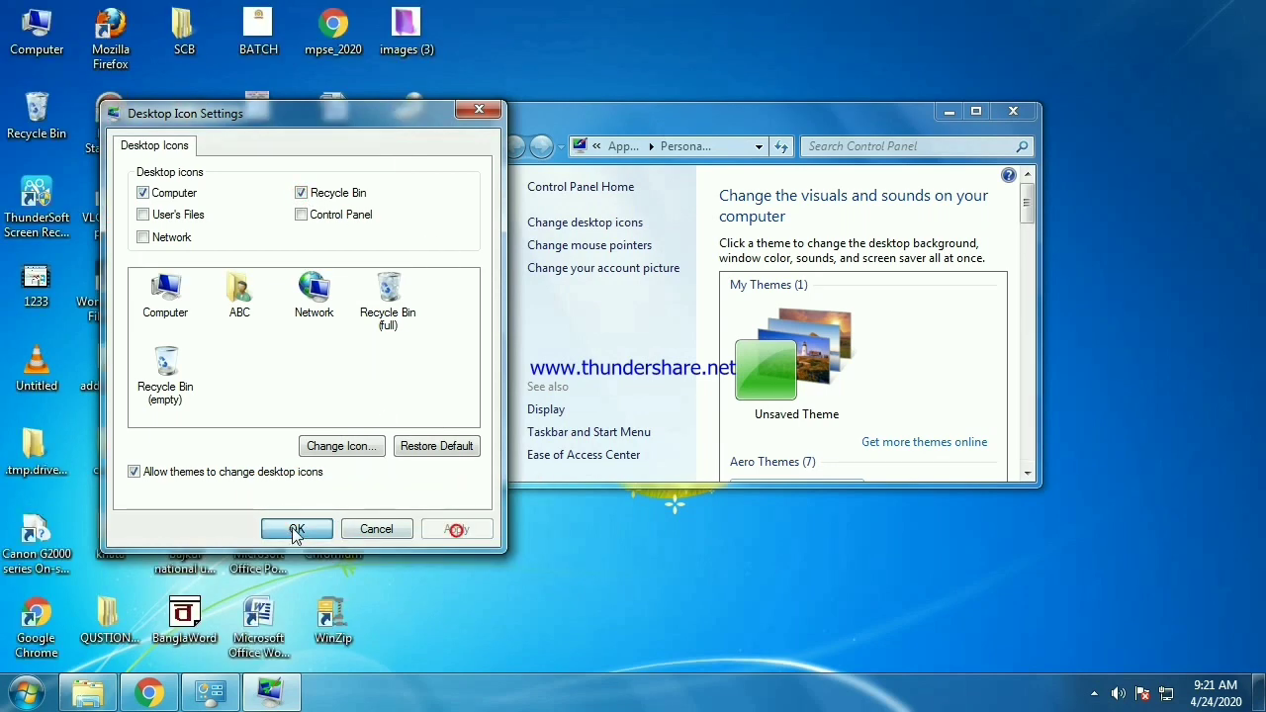
left_click(296, 529)
left_click(1013, 111)
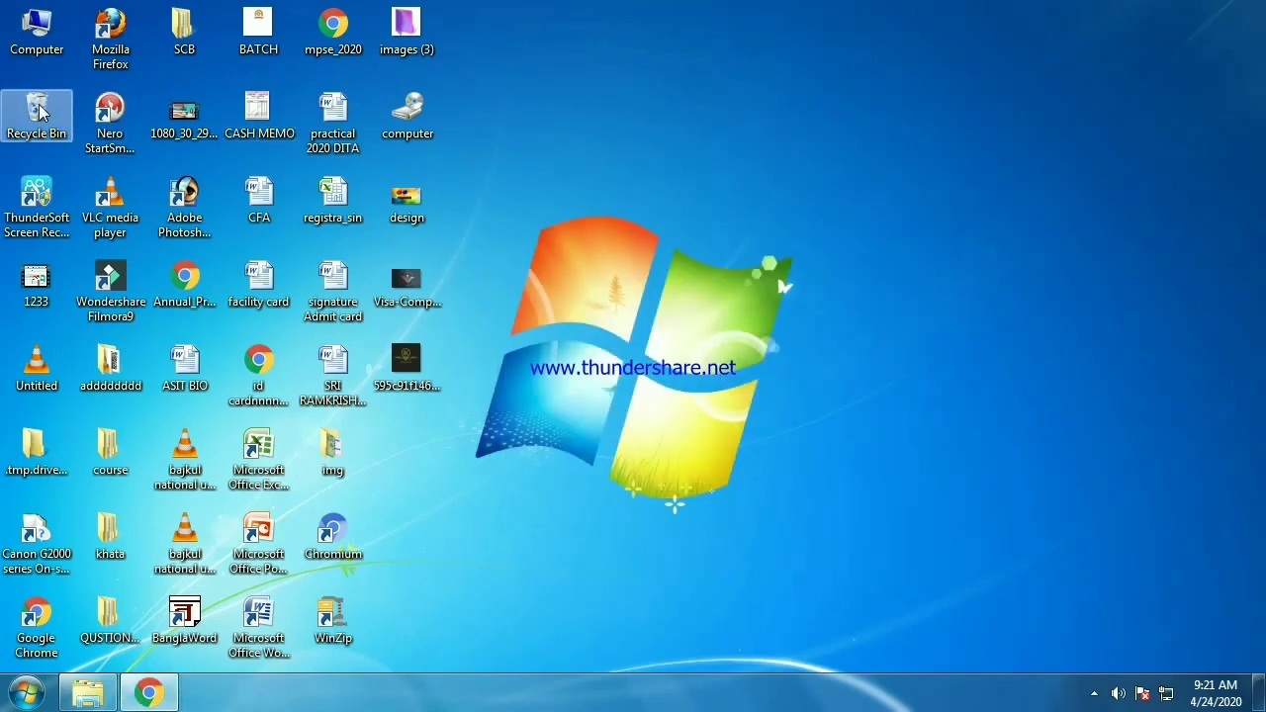
Open Computer from the desktop to view the hard disk drives, and close its window
double_click(39, 44)
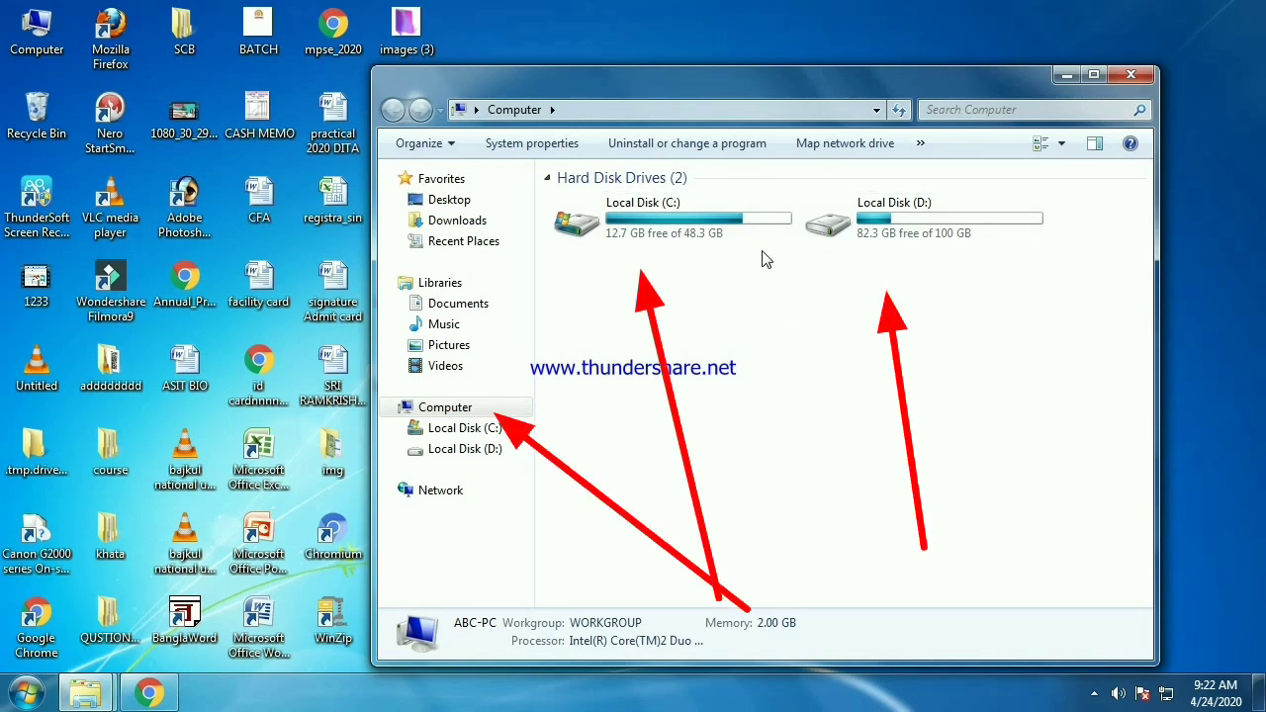
left_click(1131, 75)
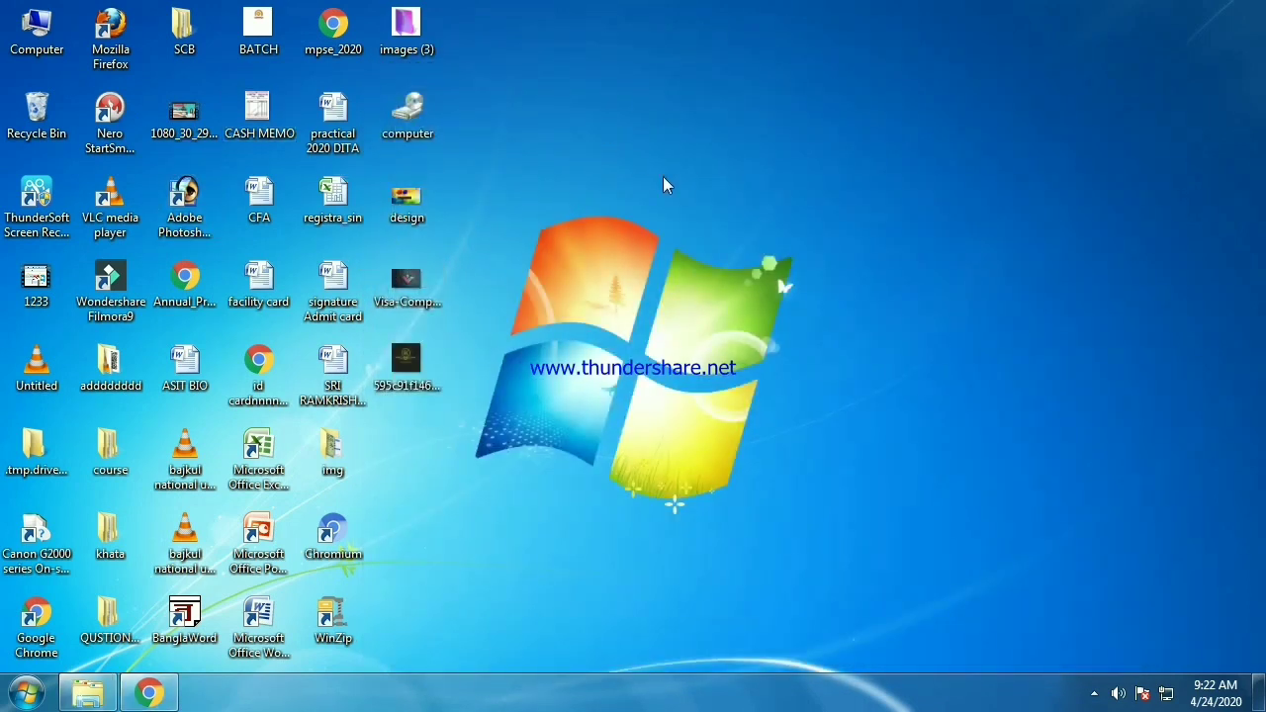
right_click(665, 186)
left_click(667, 187)
Set the Start menu's power button action to Shut down in the Start menu properties, apply it and close the dialog
left_click(30, 694)
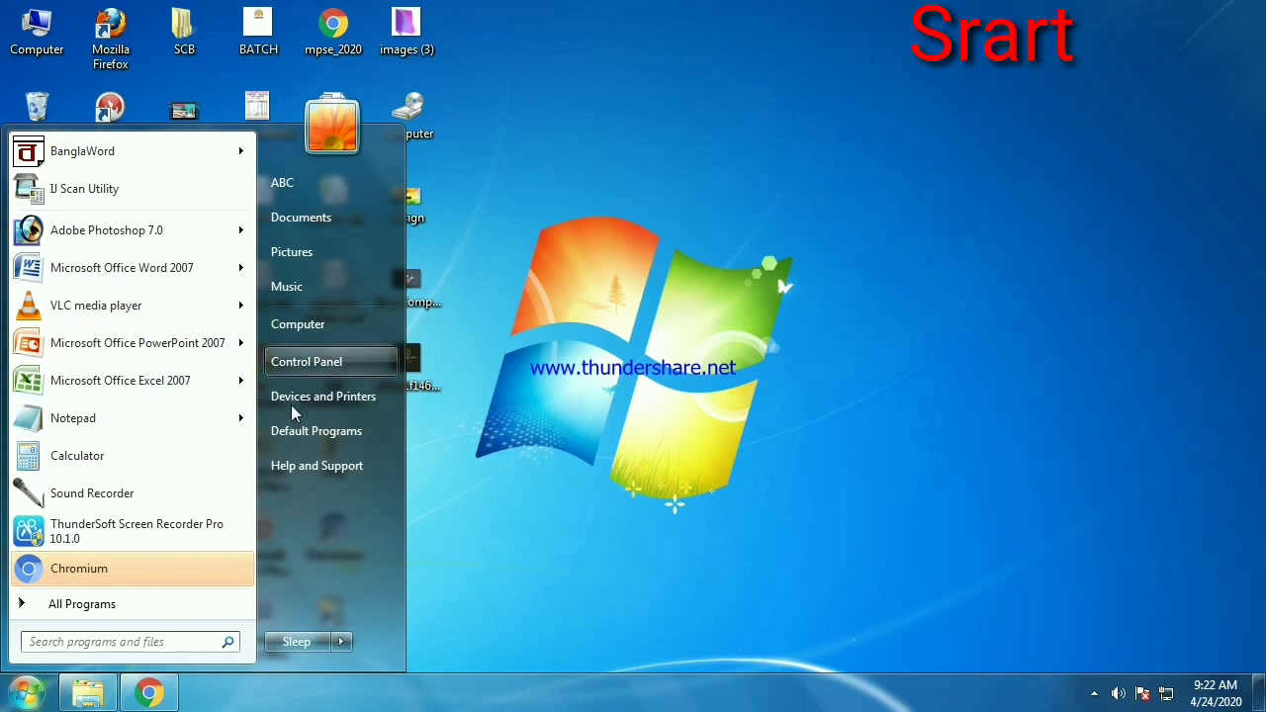
right_click(331, 533)
left_click(395, 537)
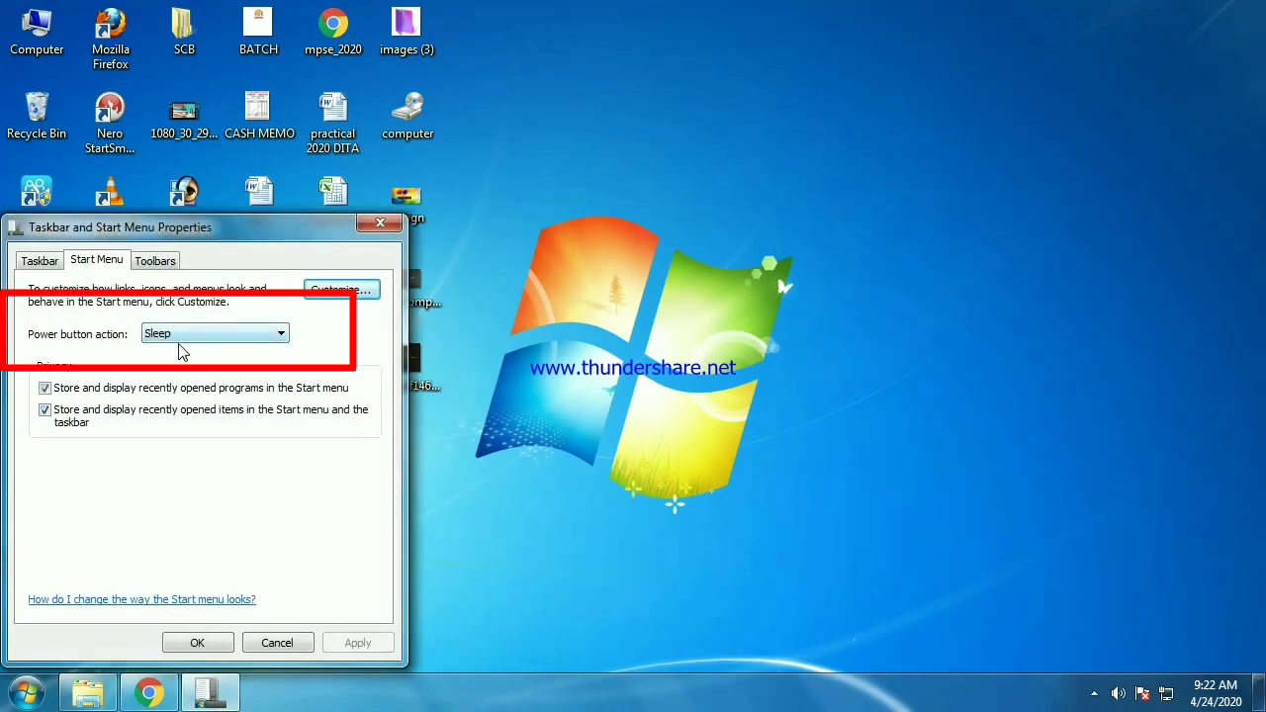
left_click(279, 333)
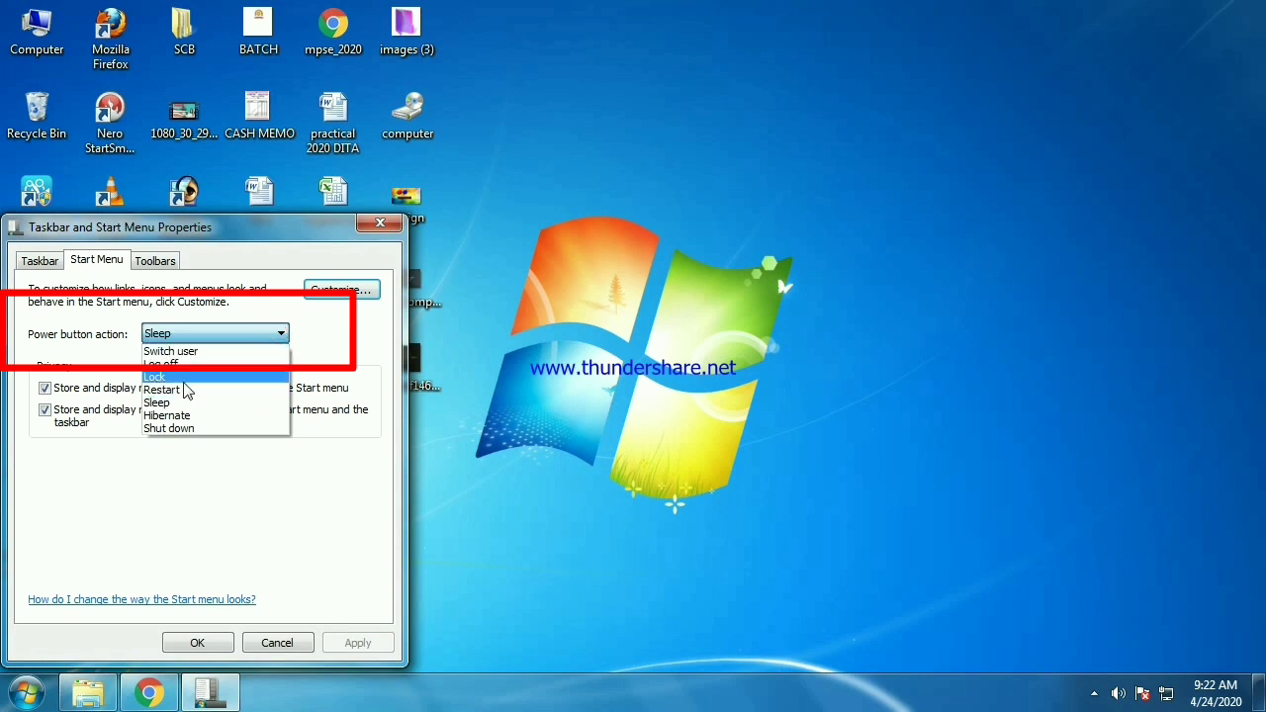
left_click(195, 429)
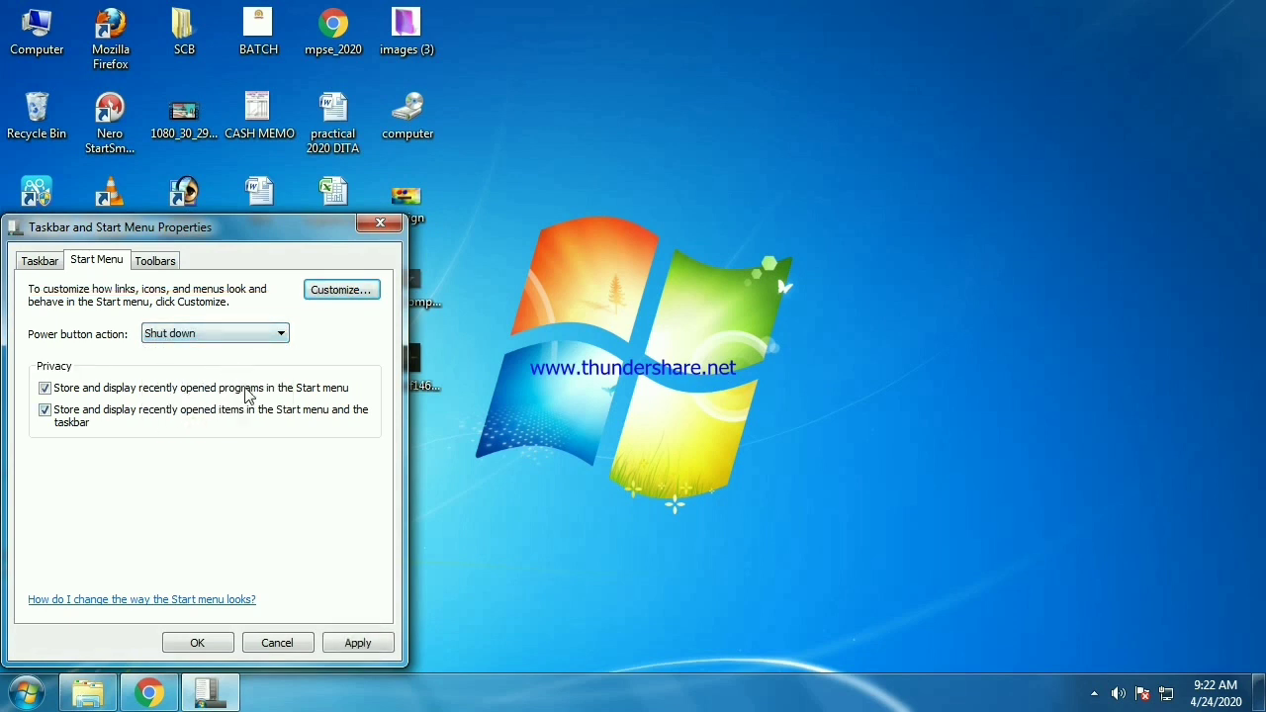
left_click(353, 644)
left_click(201, 643)
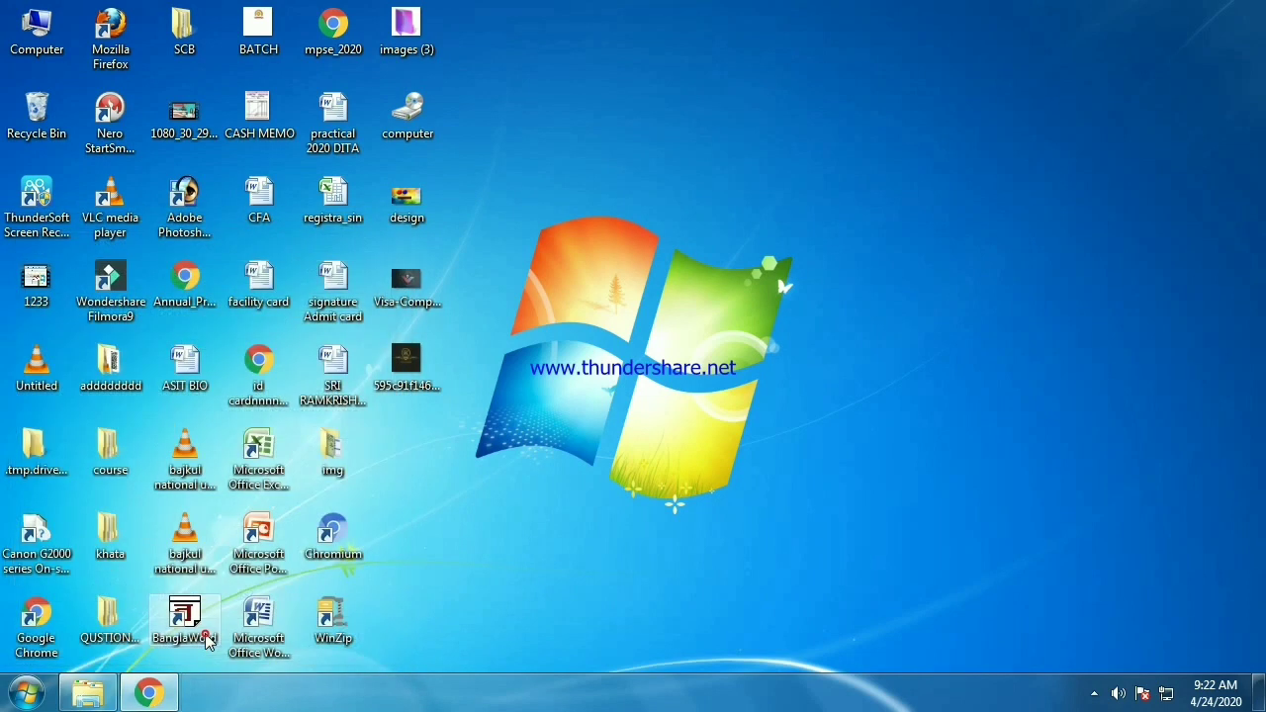
Set the Start menu's power button action to Switch user, apply and close the properties, and check the power button in the Start menu
key("super")
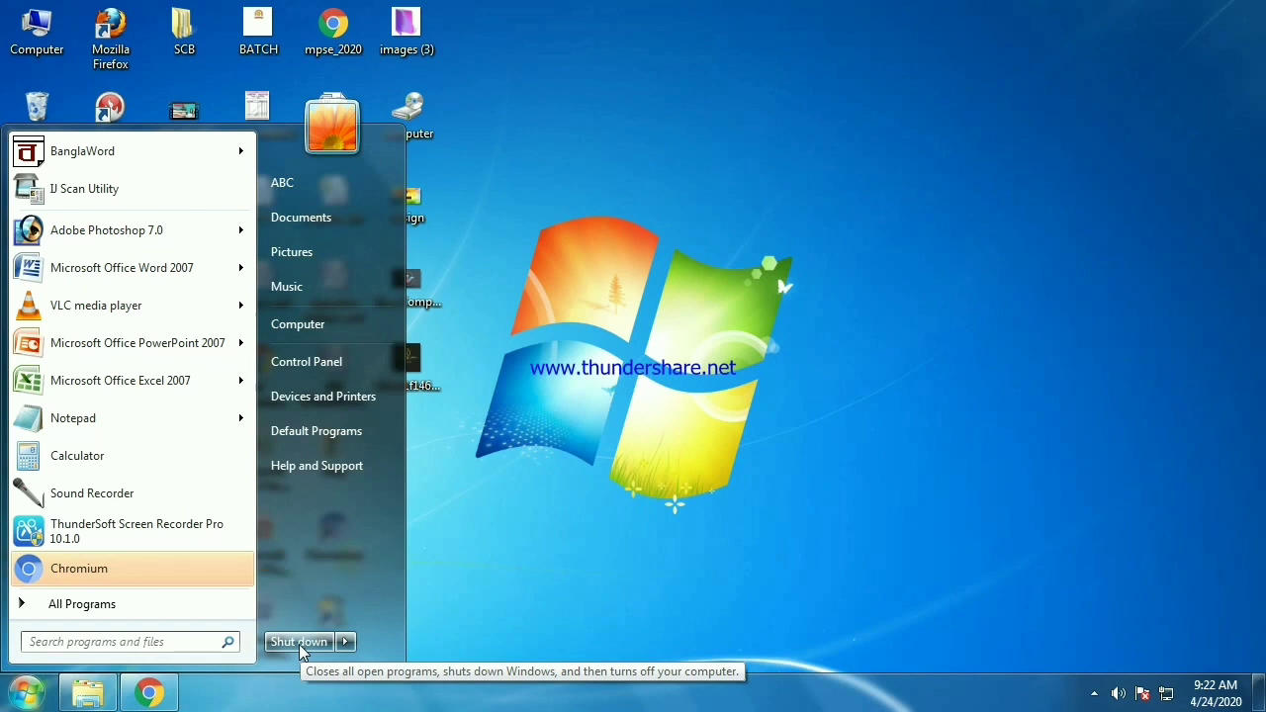
right_click(316, 526)
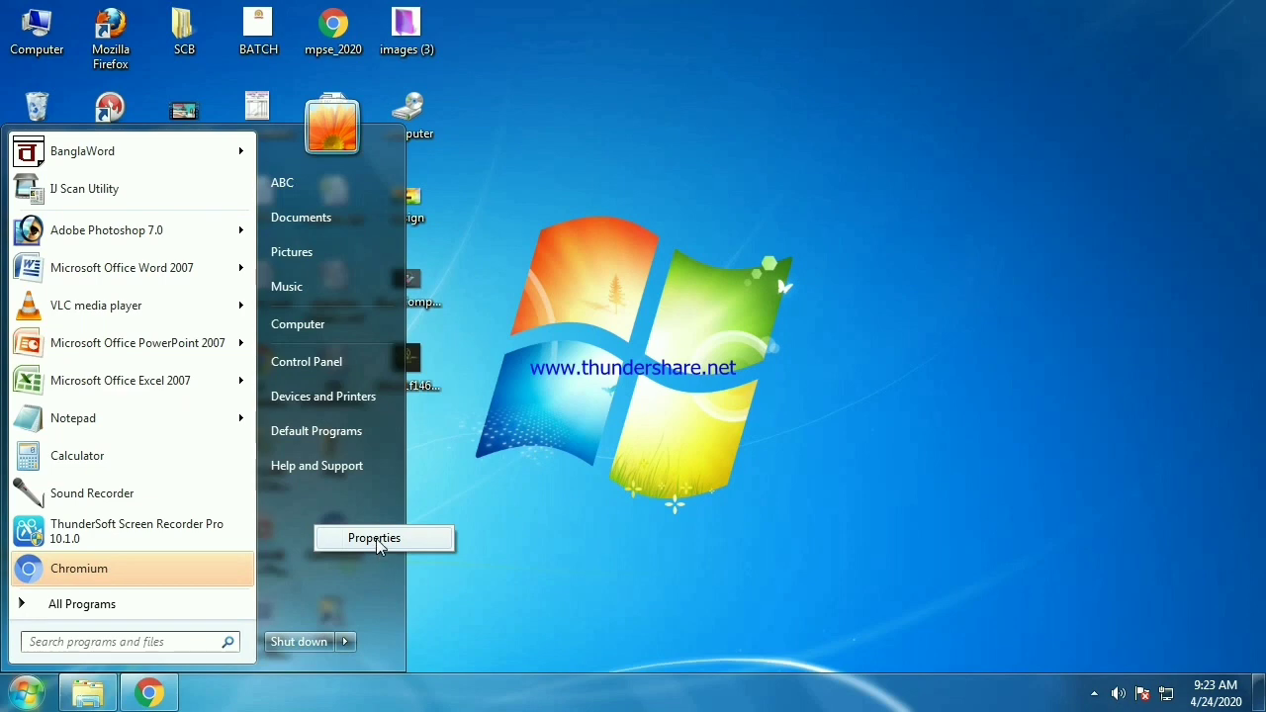
left_click(376, 540)
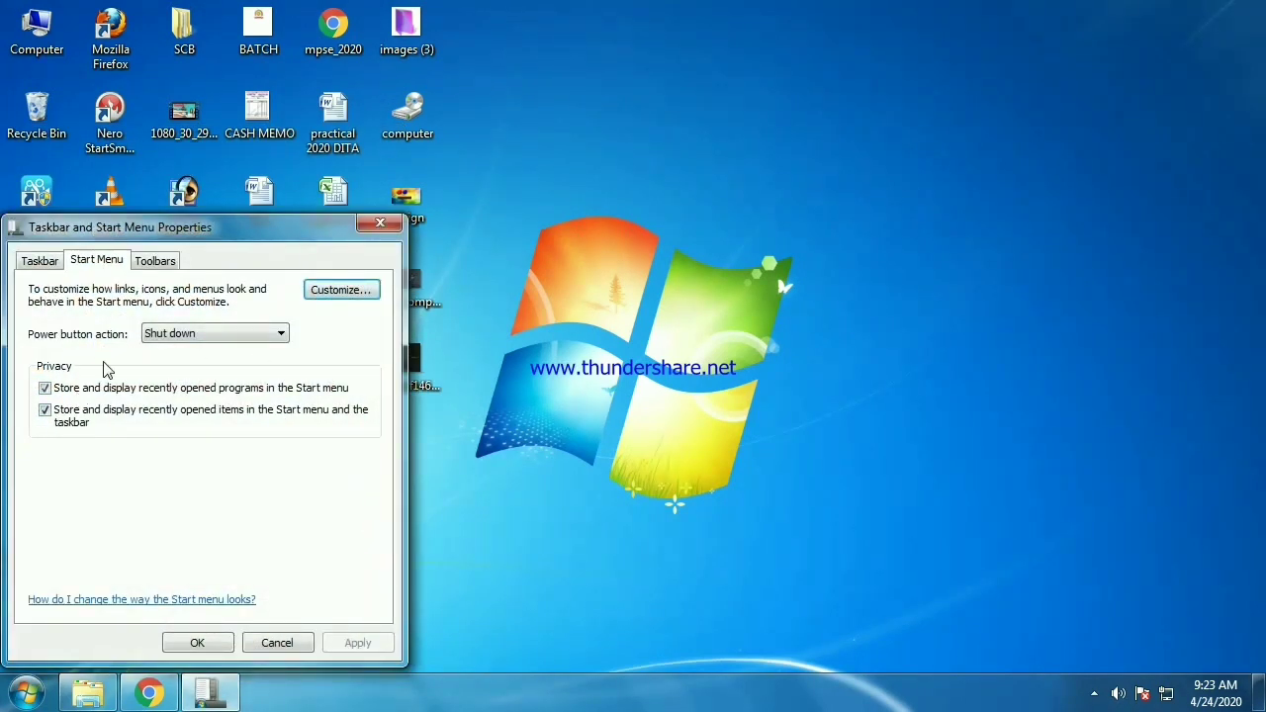
left_click(265, 333)
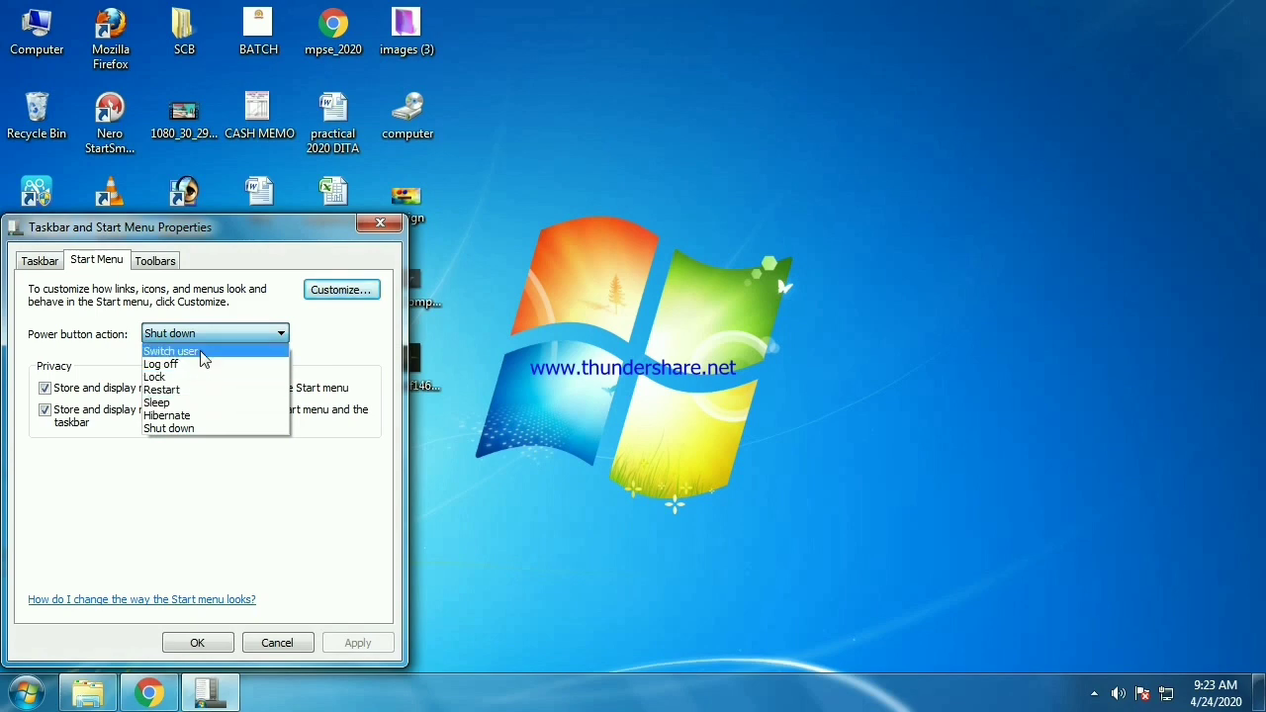
left_click(202, 352)
left_click(357, 643)
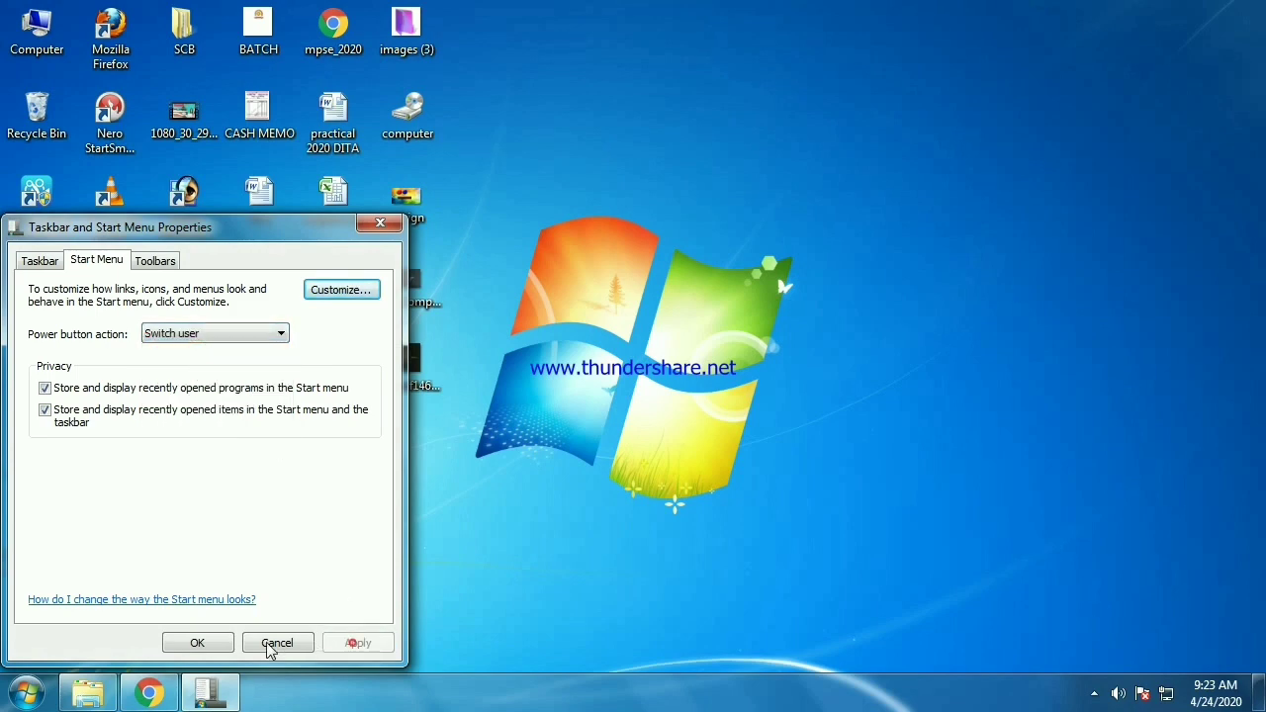
left_click(203, 643)
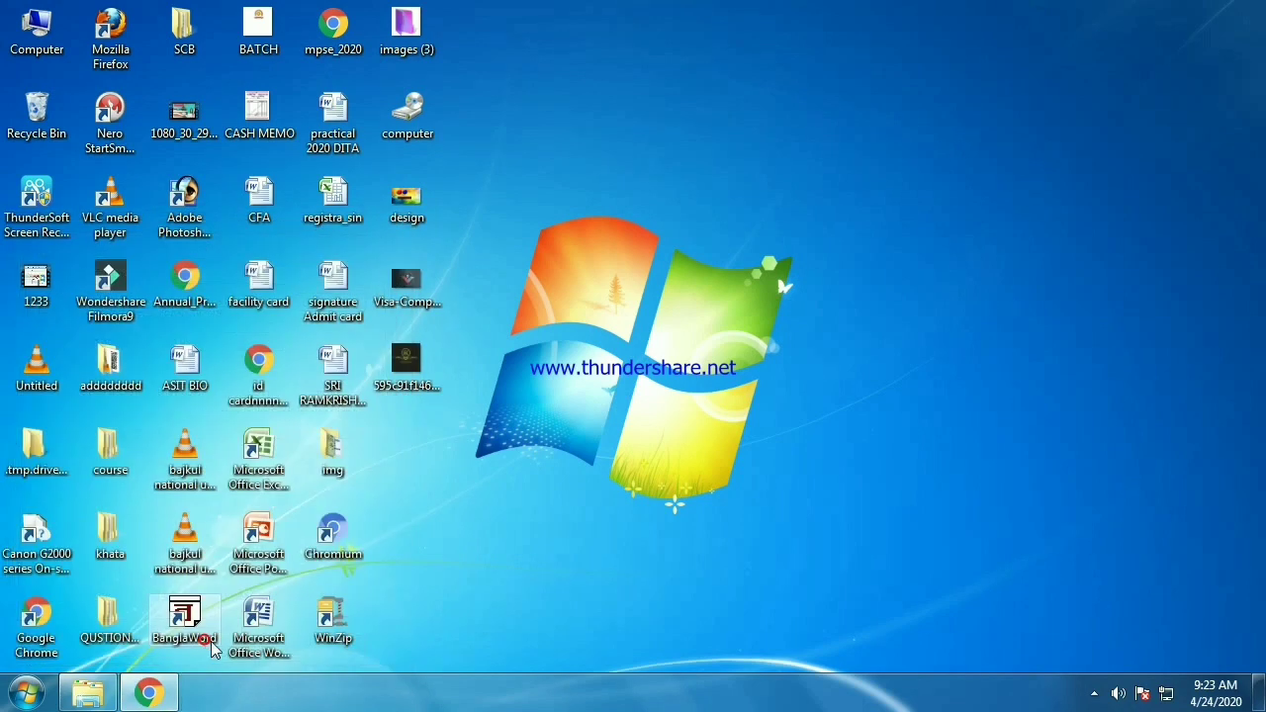
left_click(27, 692)
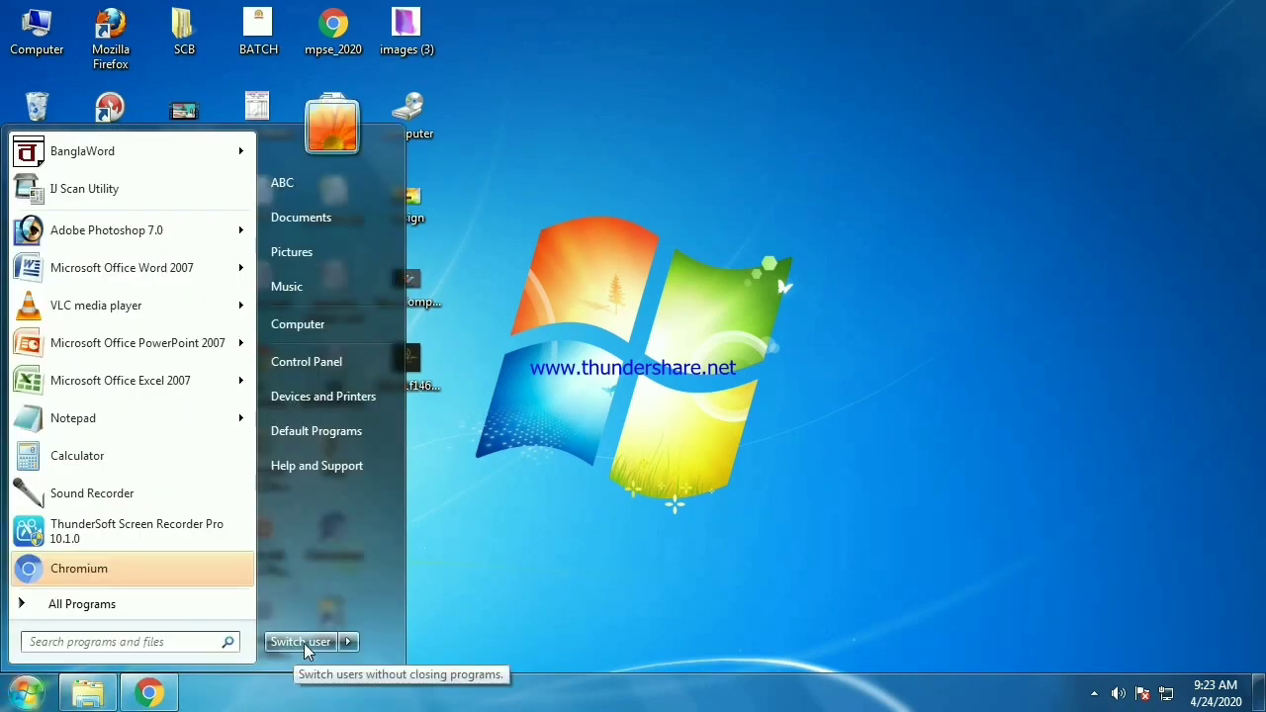
left_click(577, 465)
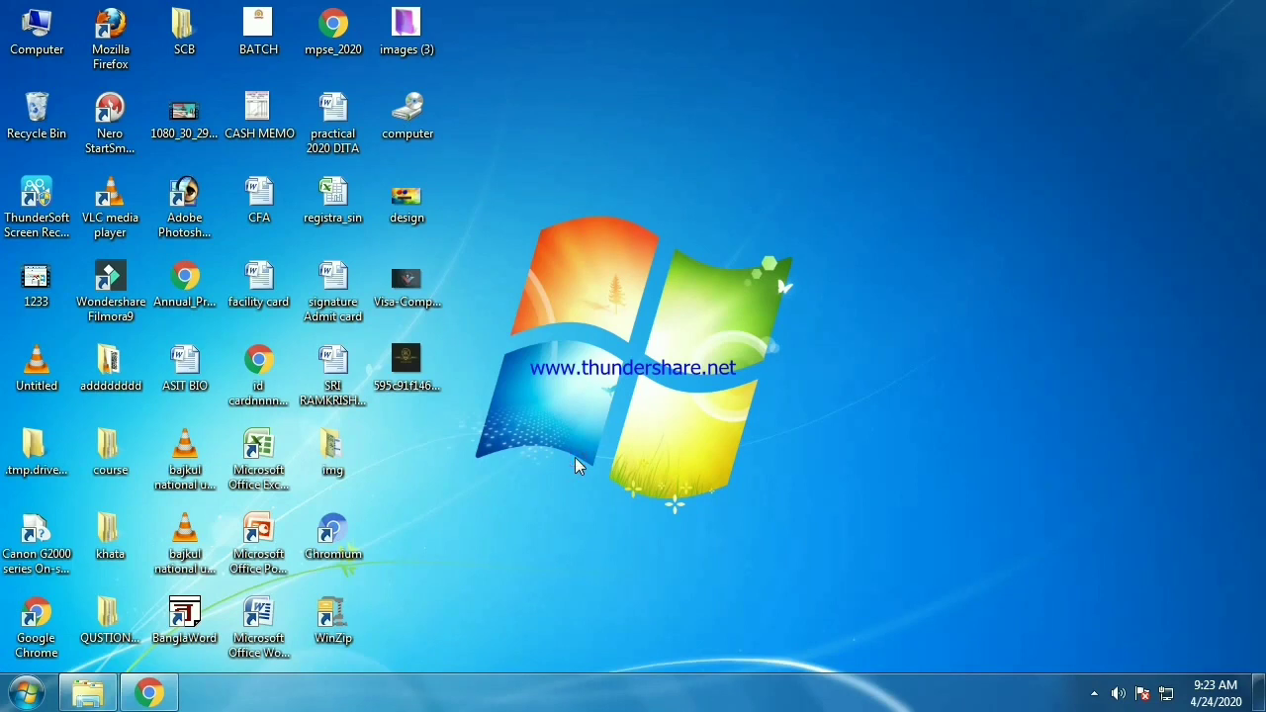